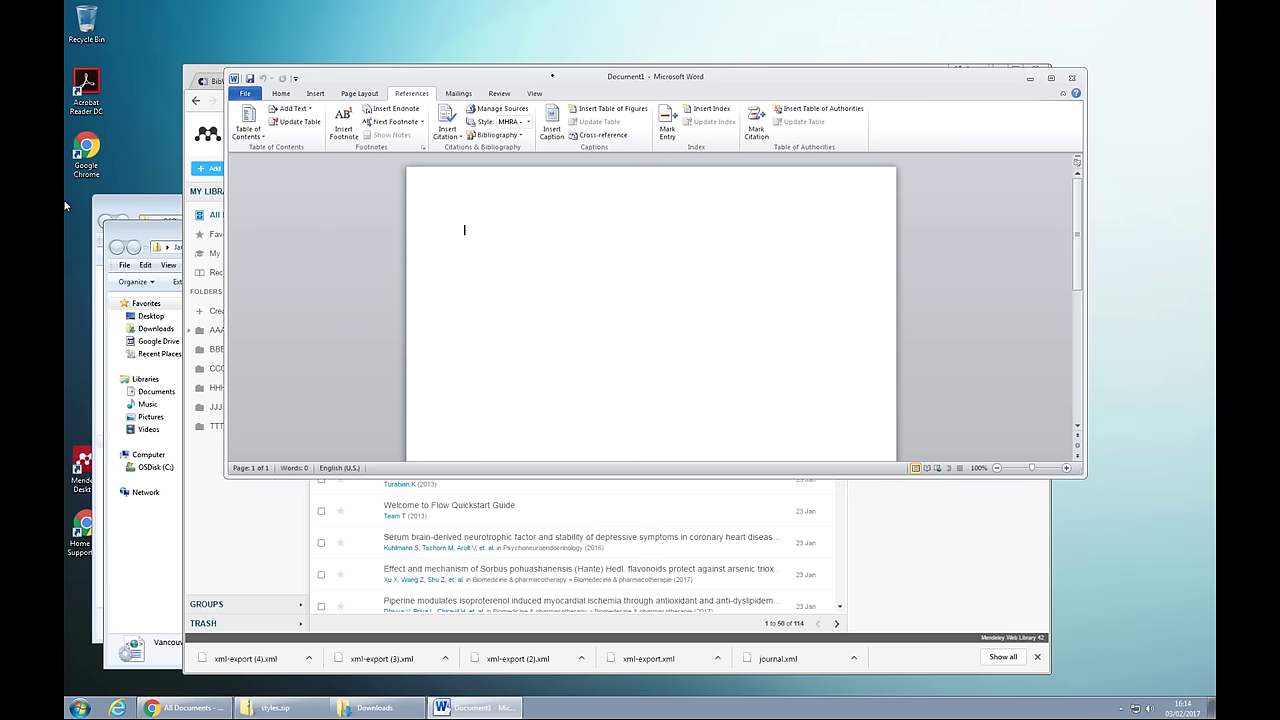
- Type 'Cite this' into the blank Word document
{"action": "left_click", "coordinate": [64, 200]}
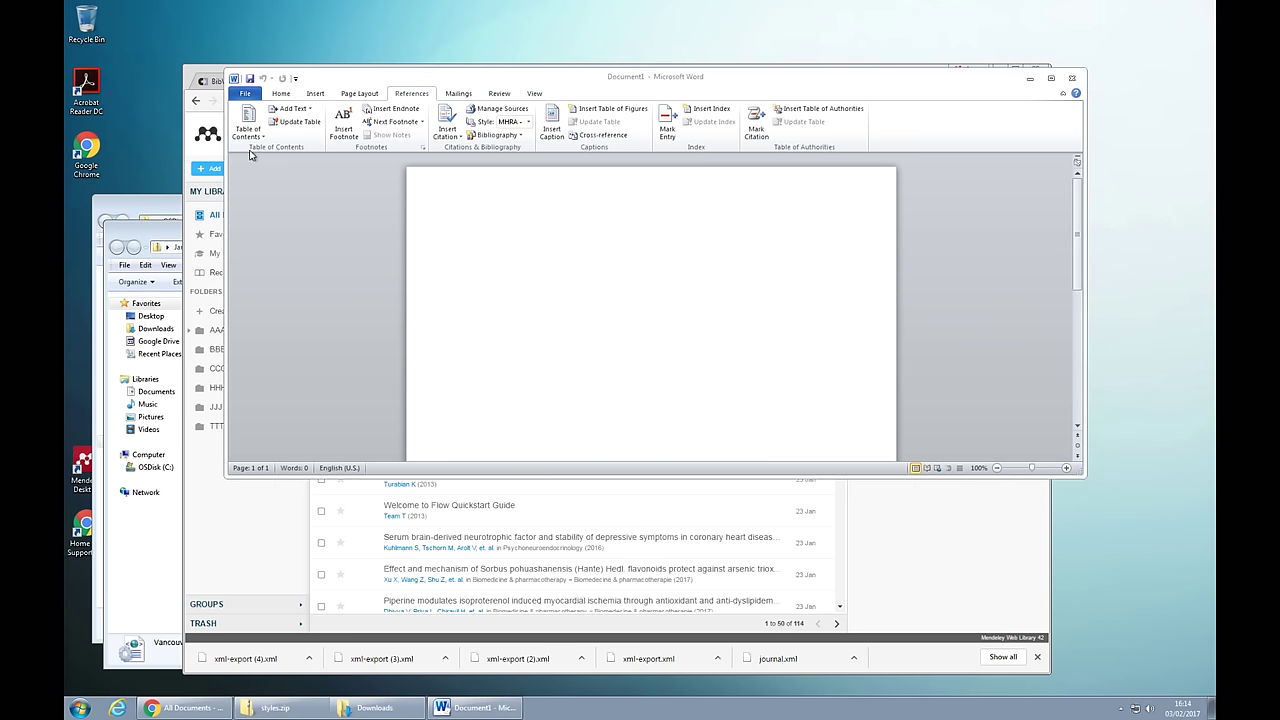
{"action": "left_click_drag", "start_coordinate": [519, 83], "coordinate": [516, 124]}
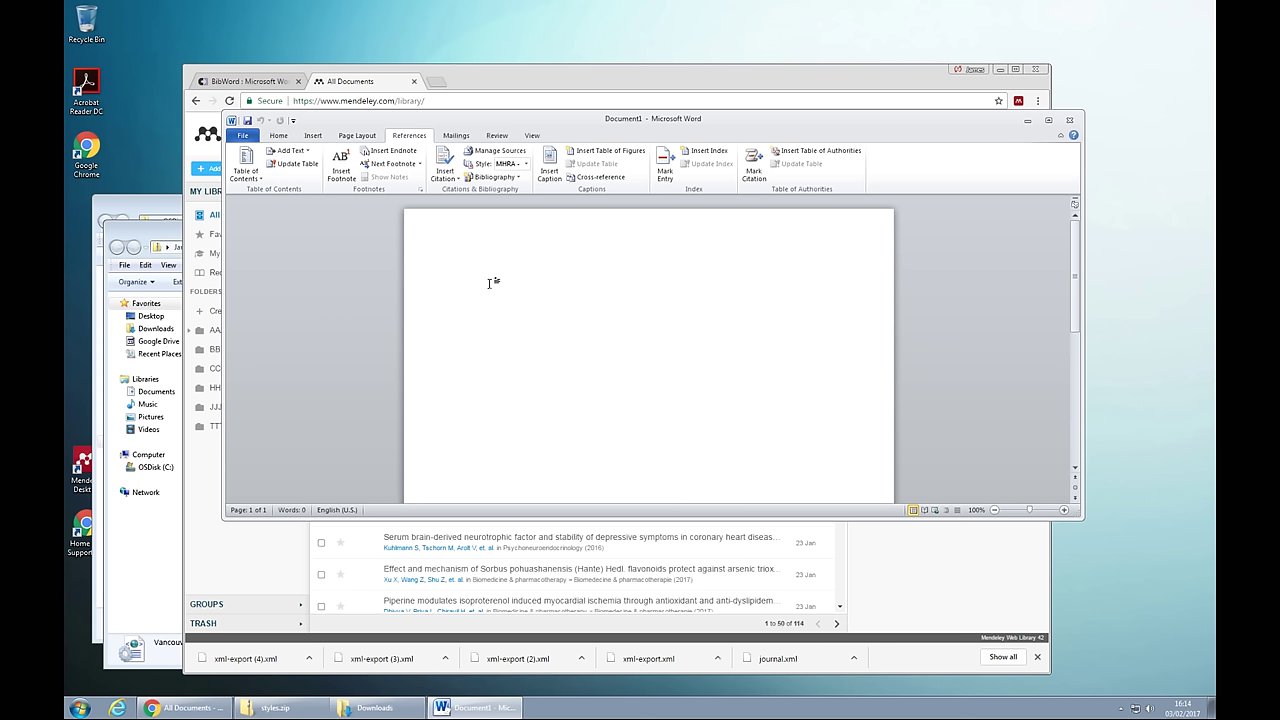
{"action": "type", "text": "c"}
- Open Add New Source from Insert Citation, then cancel the Create Source dialog without creating anything
{"action": "left_click", "coordinate": [444, 165]}
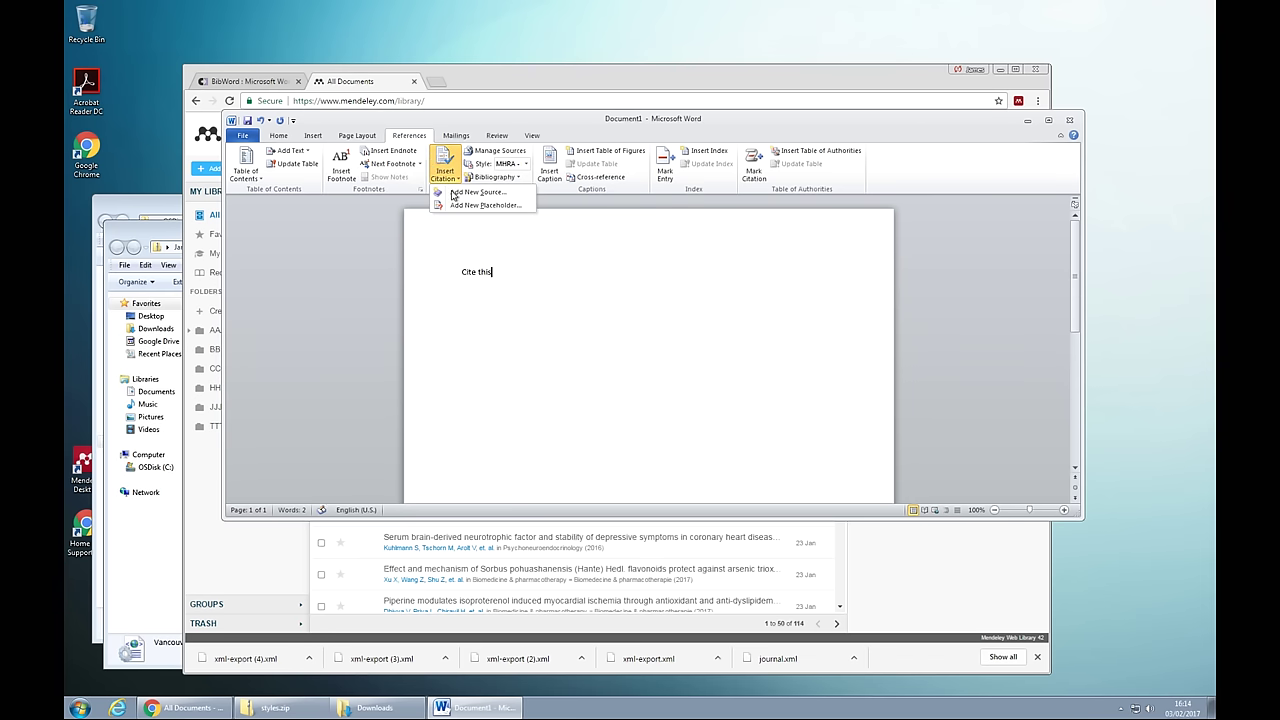
{"action": "left_click", "coordinate": [455, 193]}
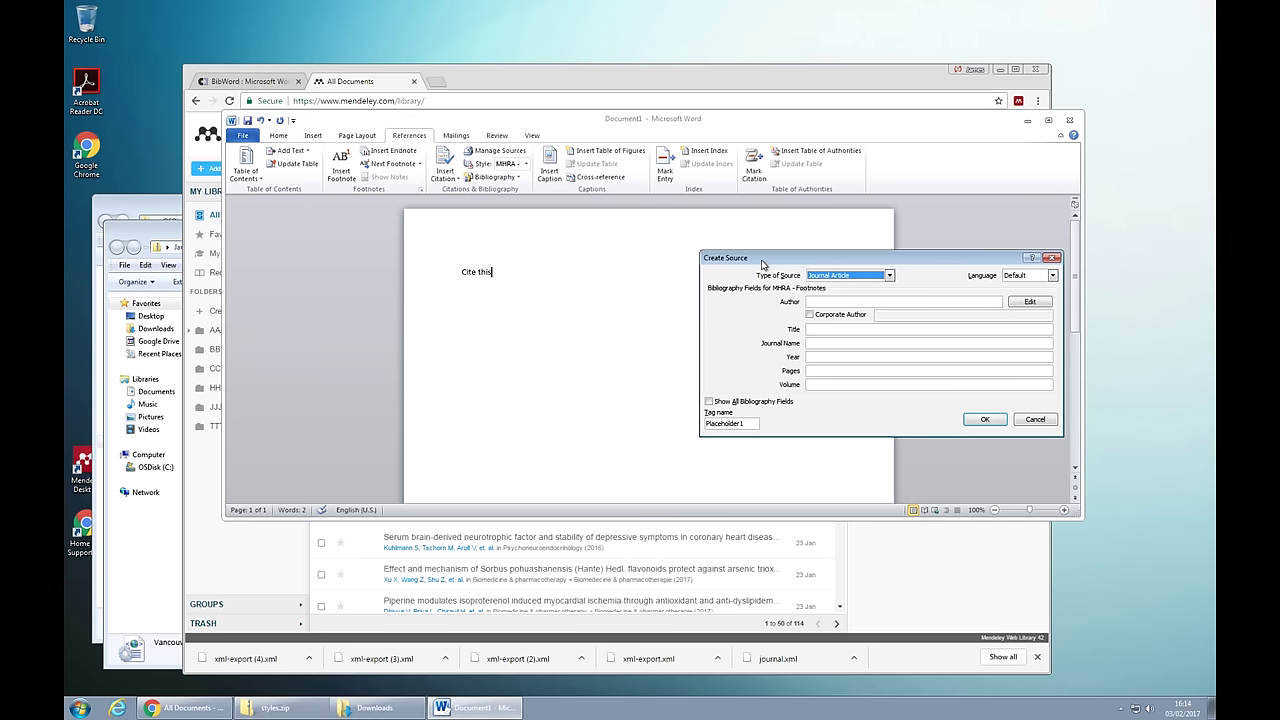
{"action": "left_click_drag", "start_coordinate": [760, 262], "coordinate": [552, 263]}
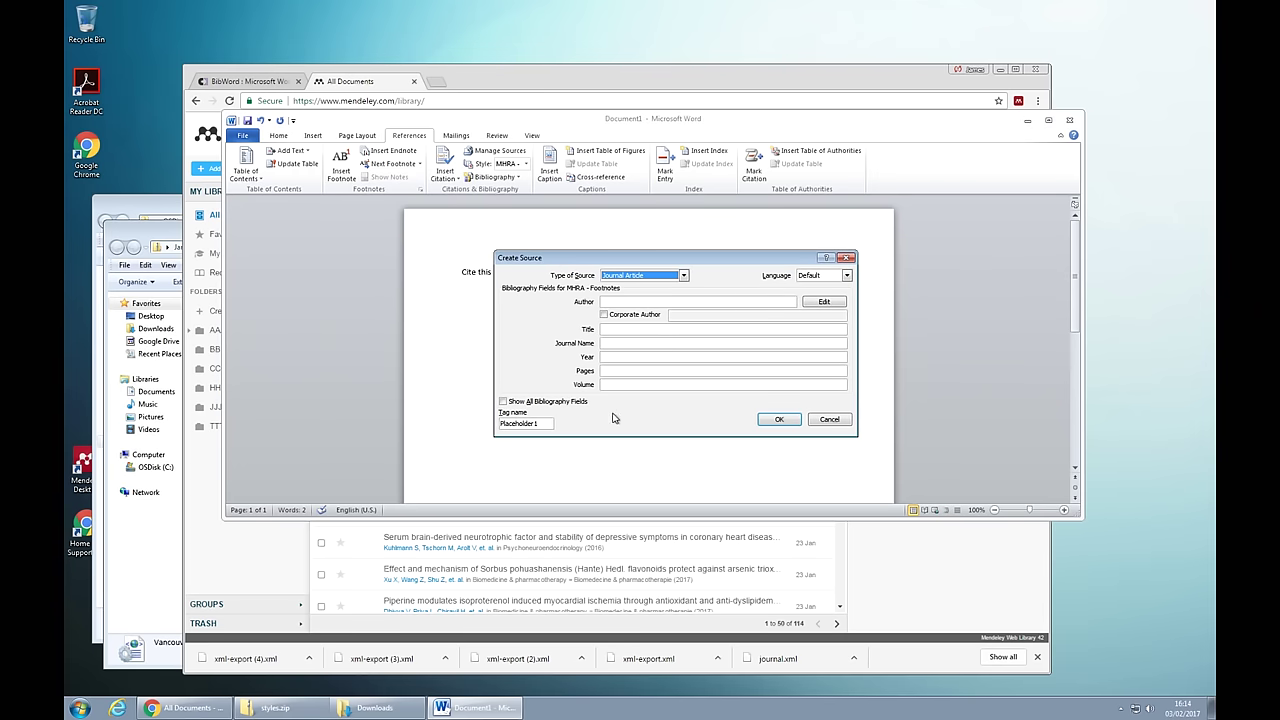
{"action": "left_click", "coordinate": [812, 424]}
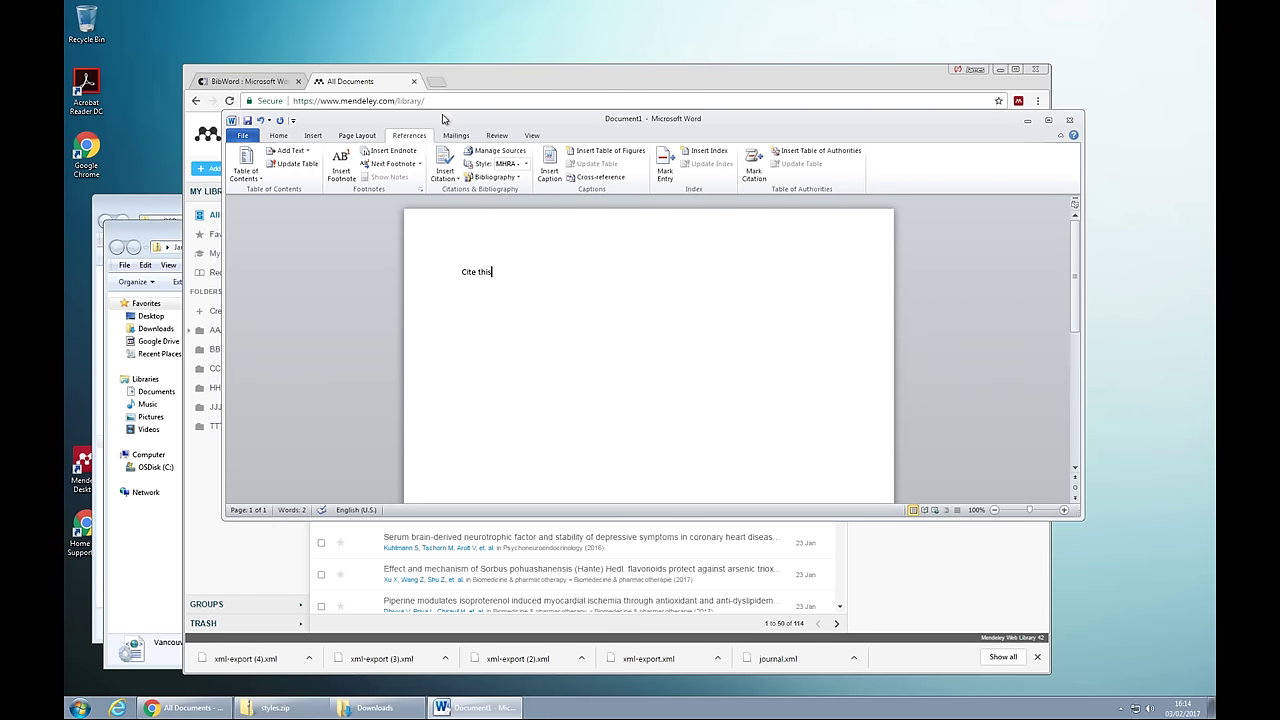
- Arrange the Word and Chrome windows so the Mendeley library is visible alongside Word
{"action": "left_click_drag", "start_coordinate": [444, 120], "coordinate": [540, 212]}
{"action": "left_click", "coordinate": [464, 70]}
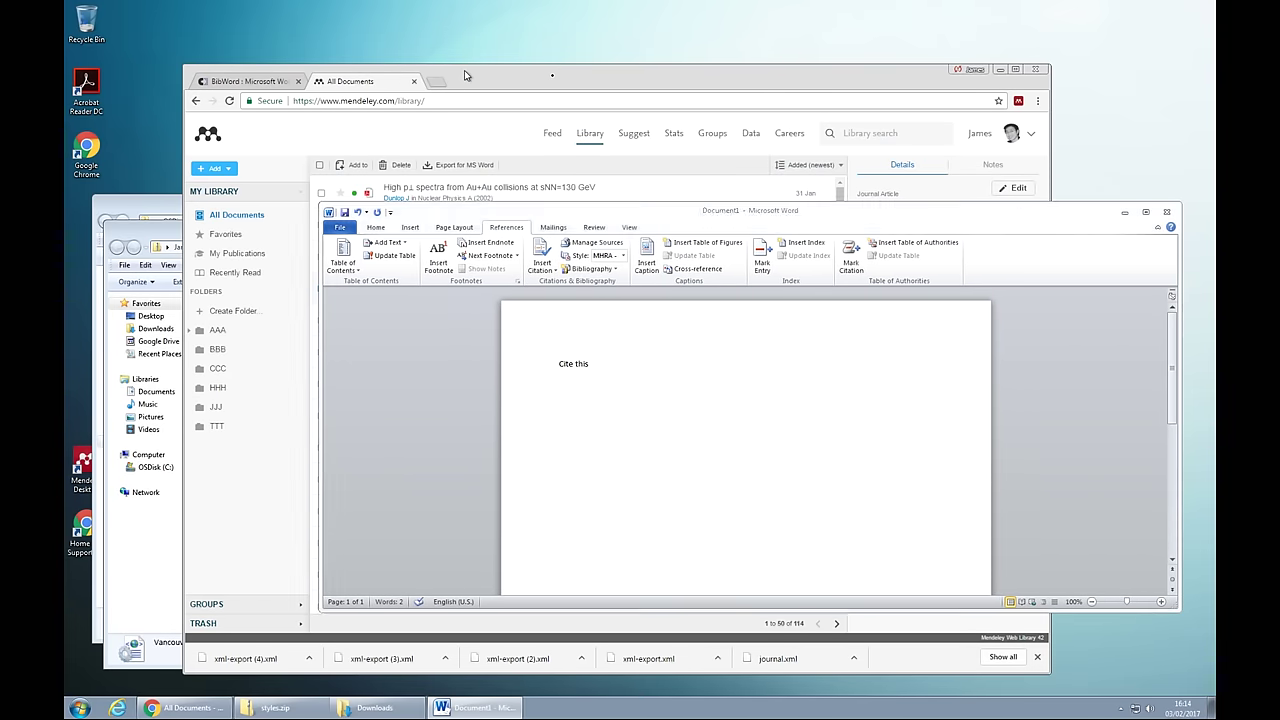
{"action": "left_click_drag", "start_coordinate": [464, 70], "coordinate": [387, 31]}
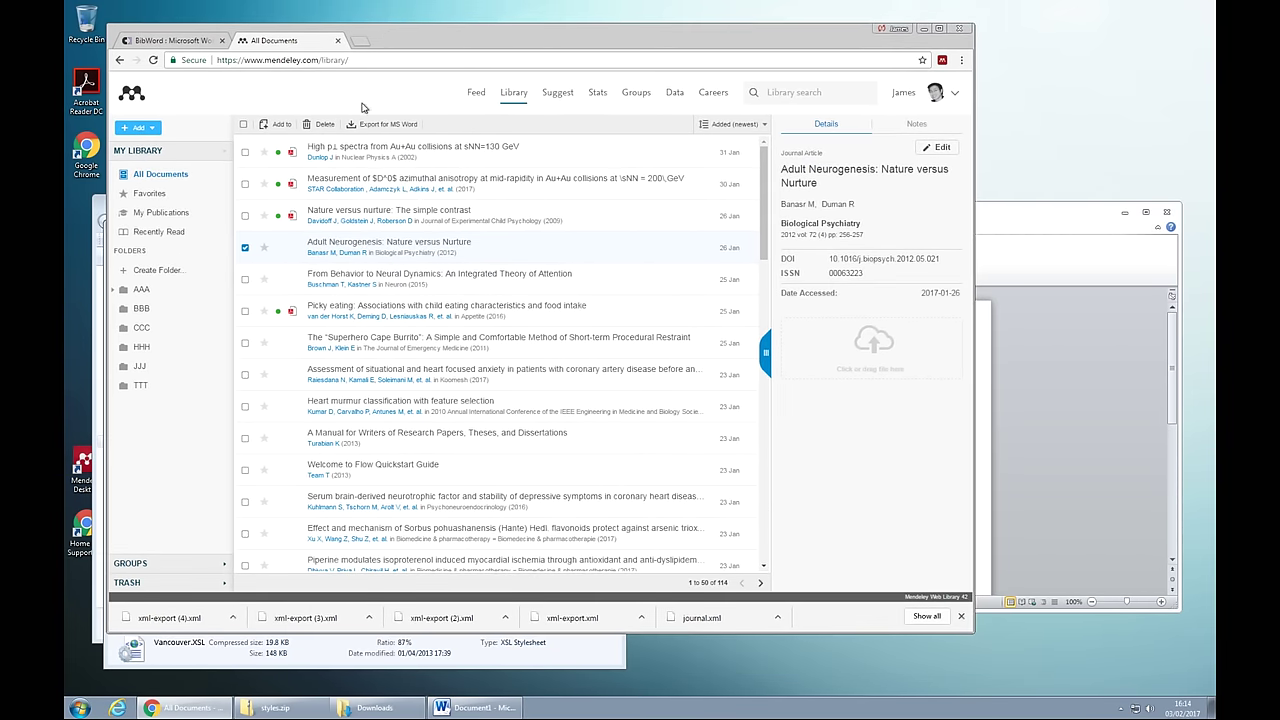
{"action": "left_click_drag", "start_coordinate": [387, 46], "coordinate": [387, 51]}
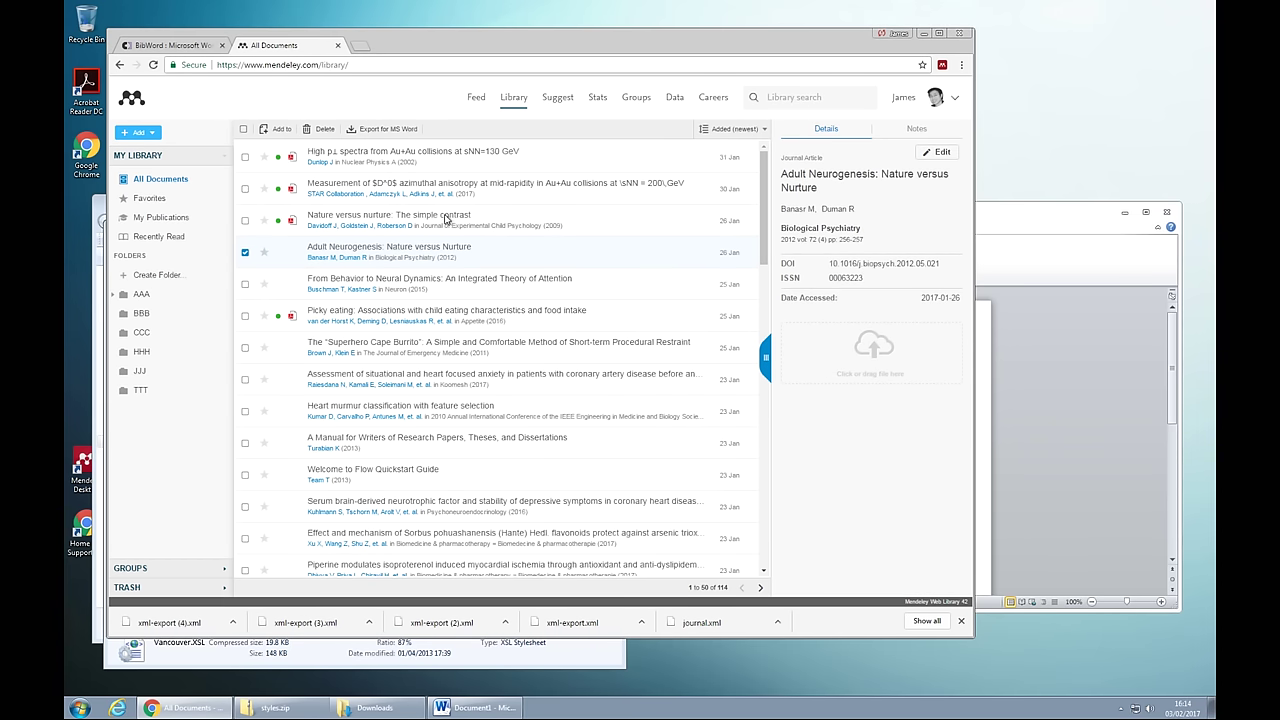
{"action": "left_click", "coordinate": [982, 239]}
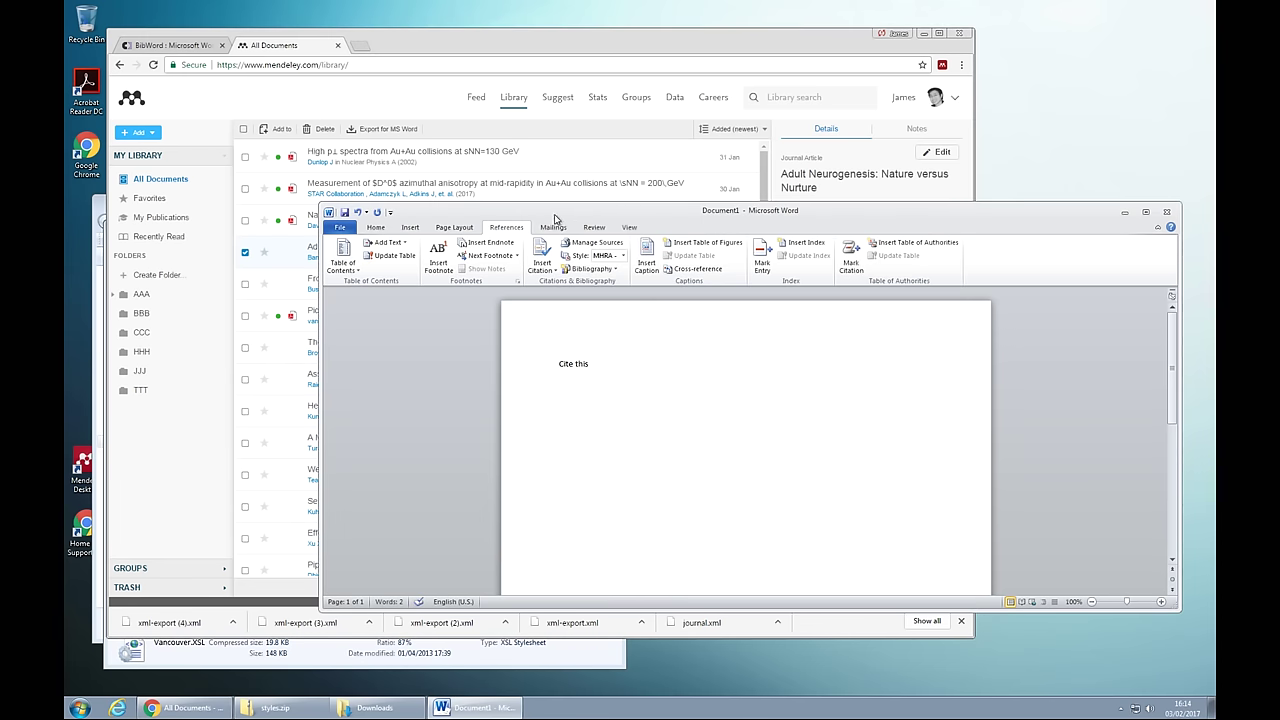
{"action": "left_click_drag", "start_coordinate": [556, 217], "coordinate": [572, 218]}
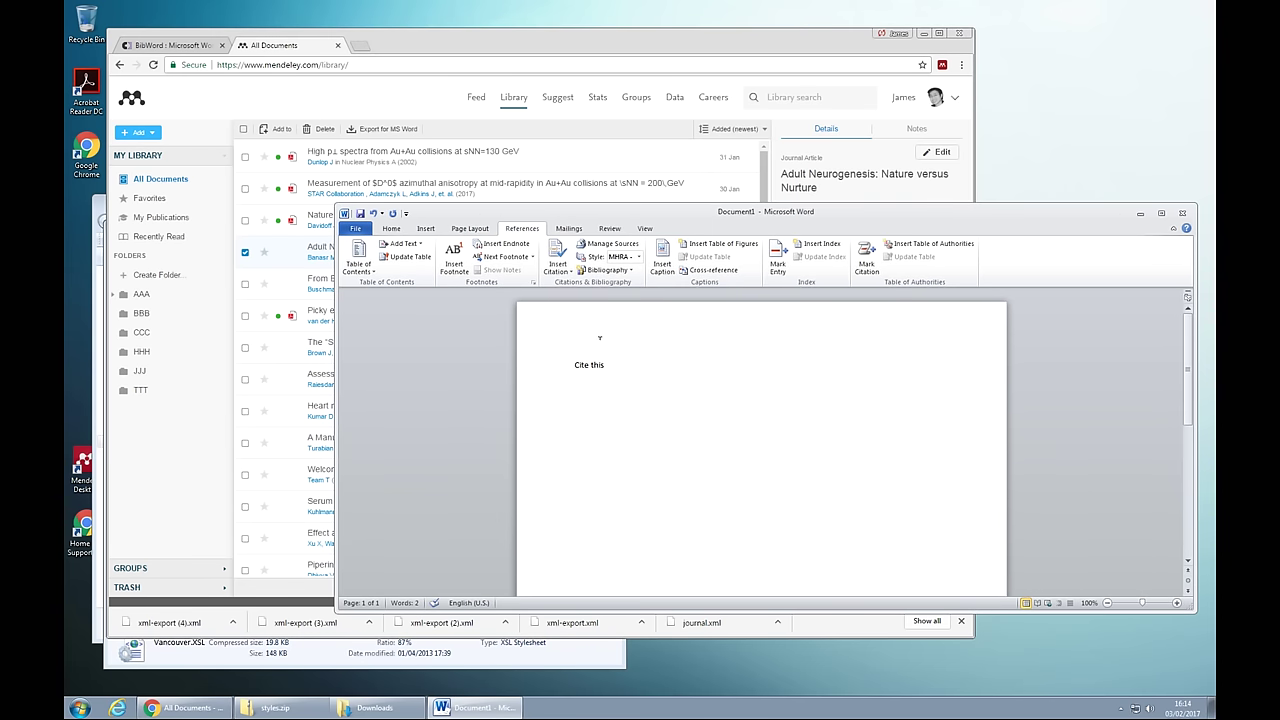
- Select the library documents and export them for MS Word as xml-export (5).xml
{"action": "left_click", "coordinate": [246, 157]}
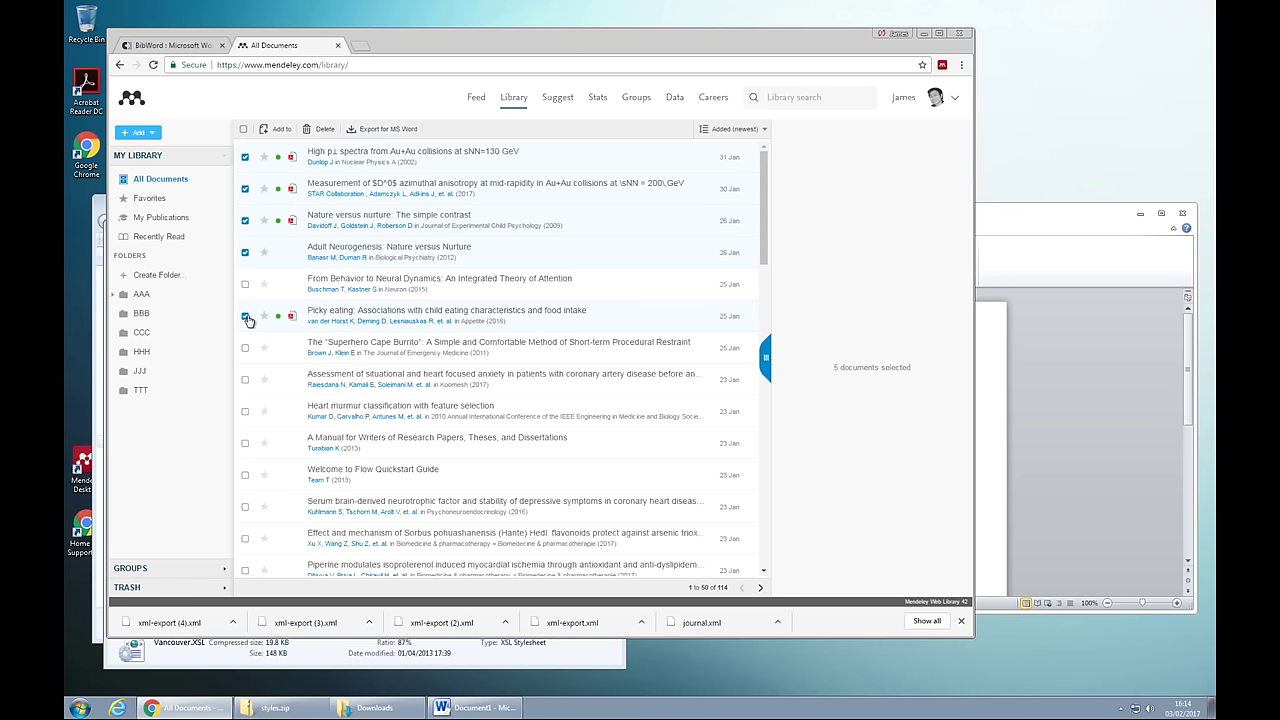
{"action": "left_click", "coordinate": [396, 134]}
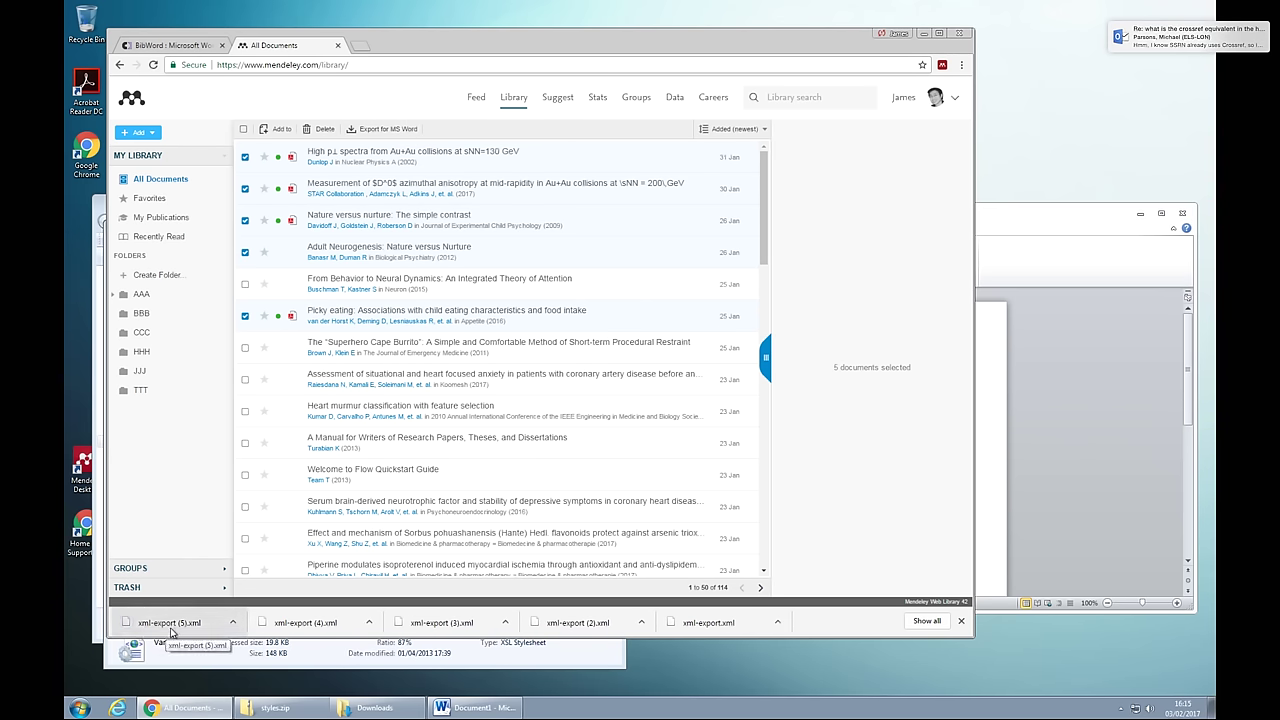
{"action": "left_click", "coordinate": [988, 398]}
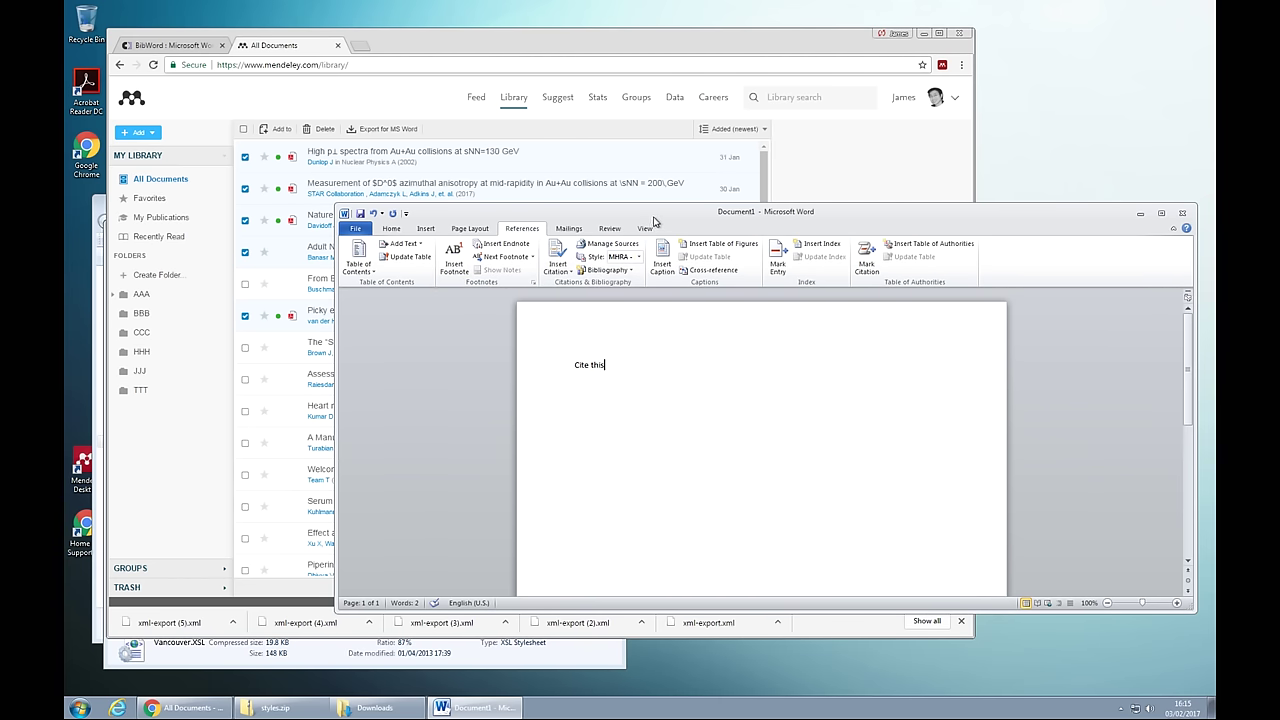
- In Source Manager, browse to Downloads and load xml-export (5).xml as the source list
{"action": "left_click_drag", "start_coordinate": [655, 216], "coordinate": [615, 215]}
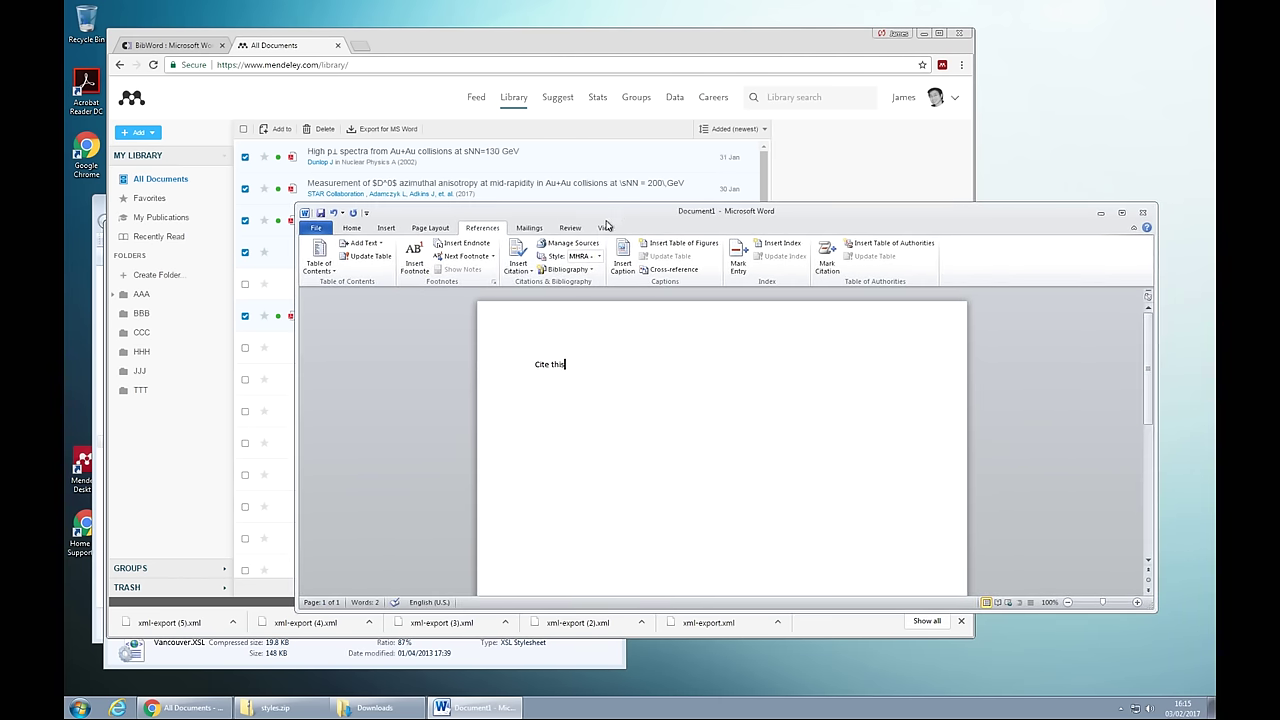
{"action": "left_click", "coordinate": [571, 244]}
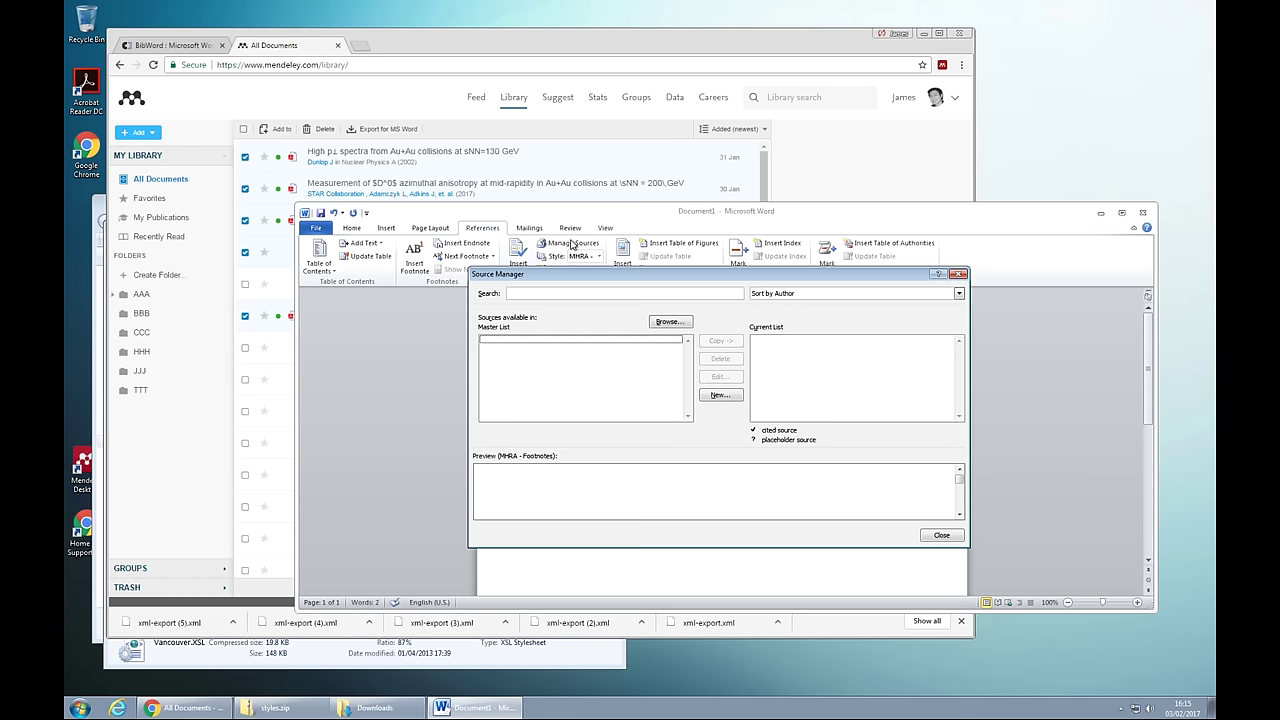
{"action": "left_click", "coordinate": [662, 321]}
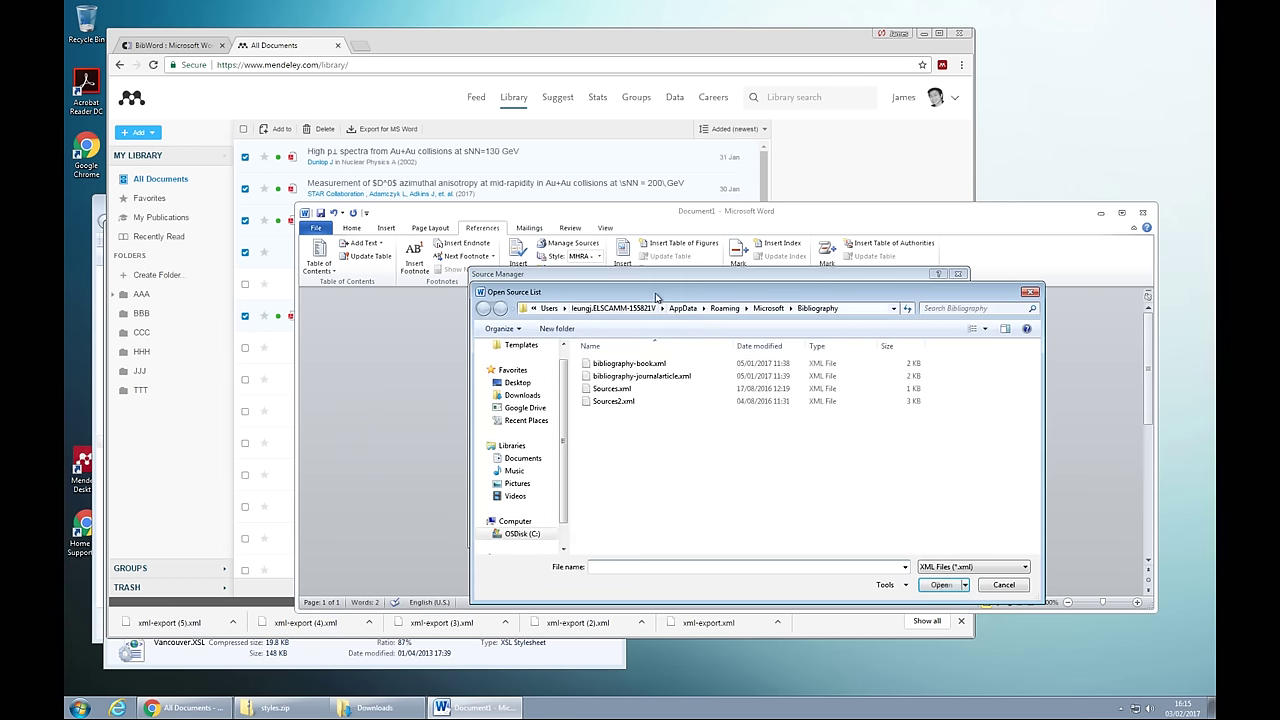
{"action": "left_click_drag", "start_coordinate": [655, 293], "coordinate": [607, 342]}
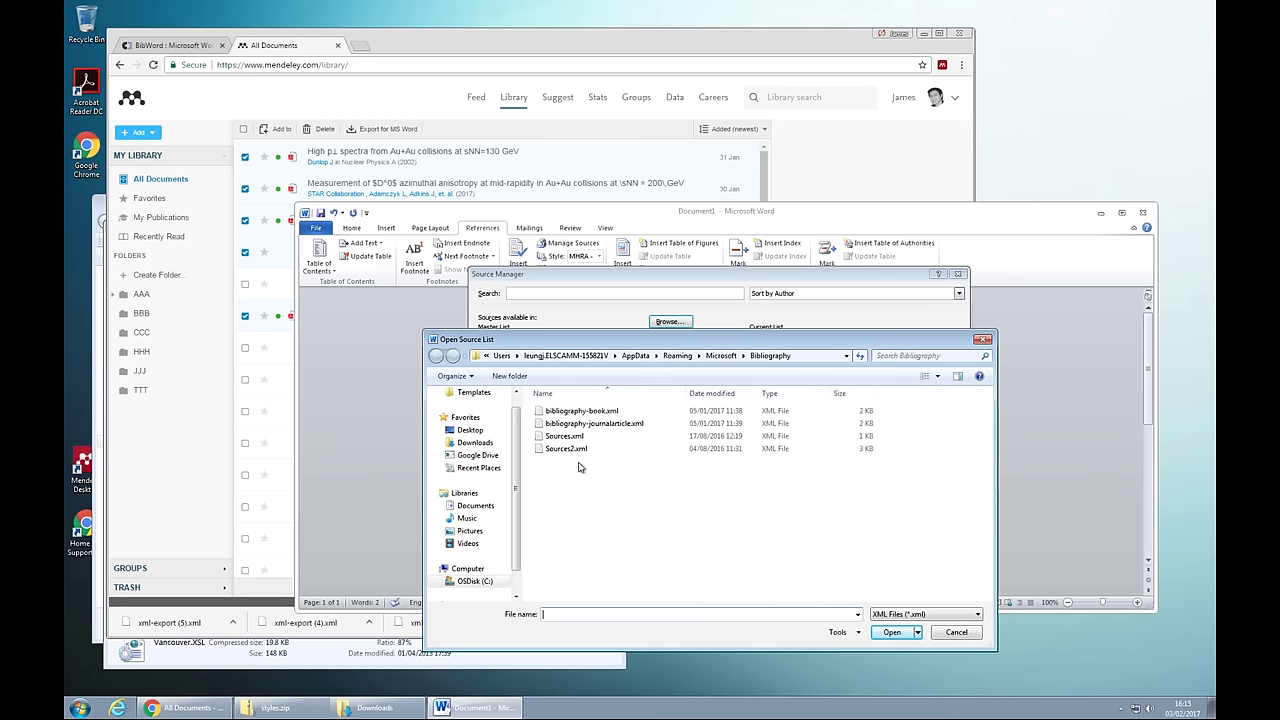
{"action": "left_click", "coordinate": [474, 442]}
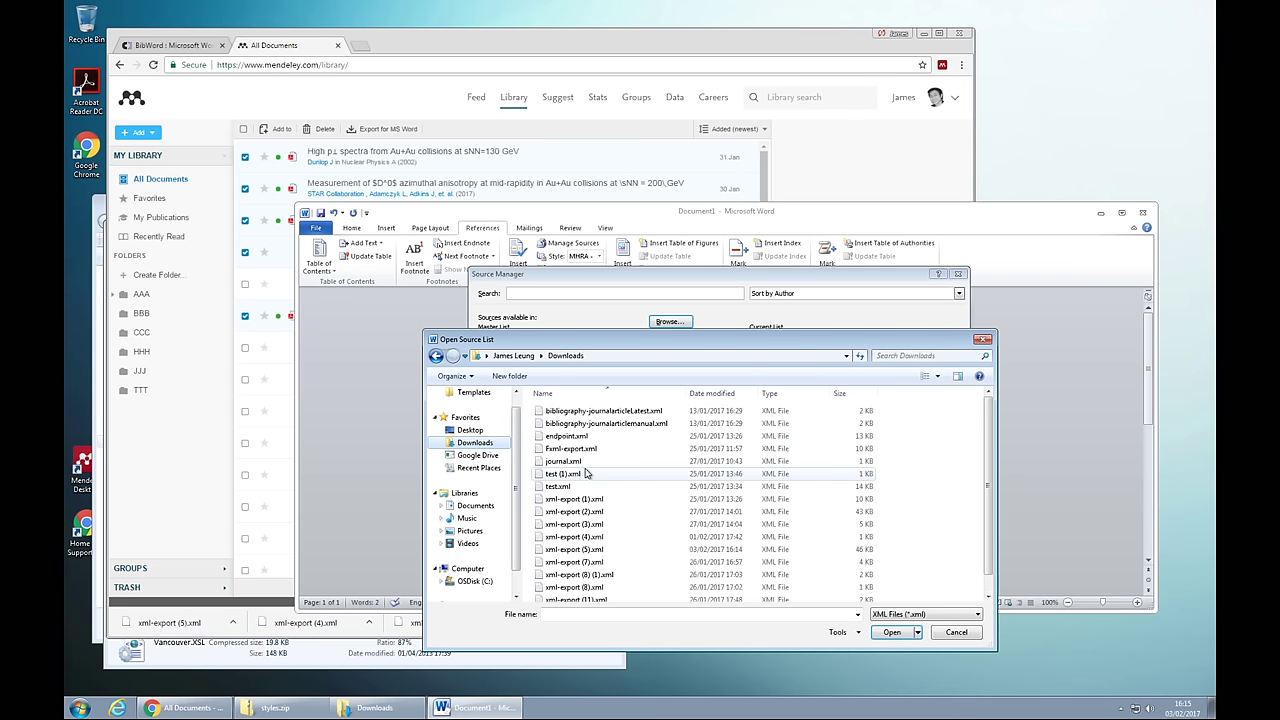
{"action": "left_click", "coordinate": [588, 550]}
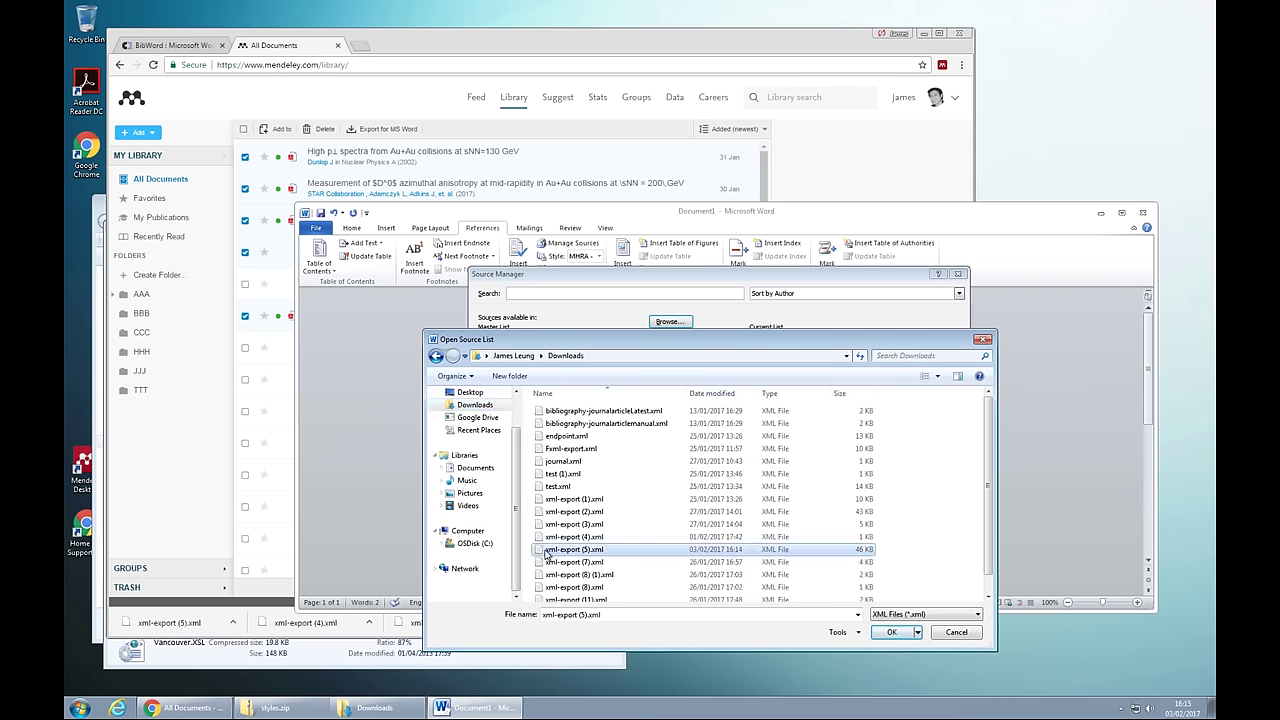
{"action": "left_click", "coordinate": [886, 632]}
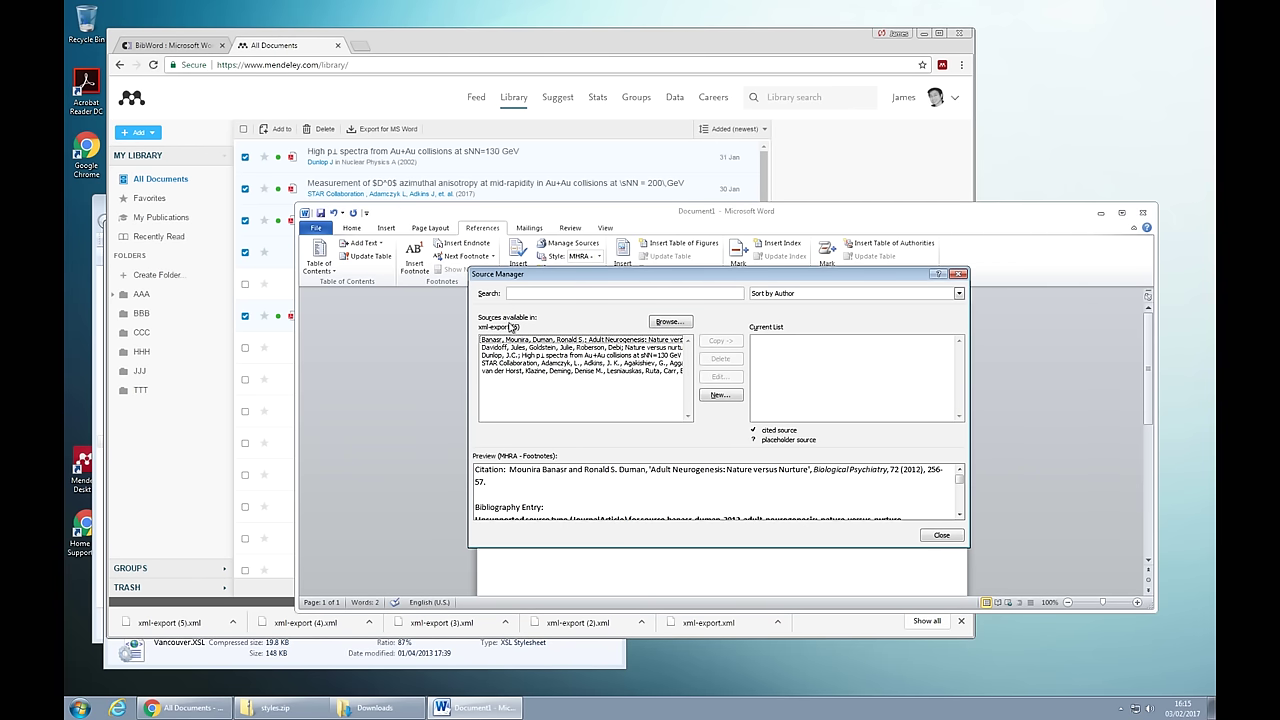
- Select the exported sources, copy them into the Current List, then select the Picky eating and STAR Collaboration entries
{"action": "left_click", "coordinate": [503, 347]}
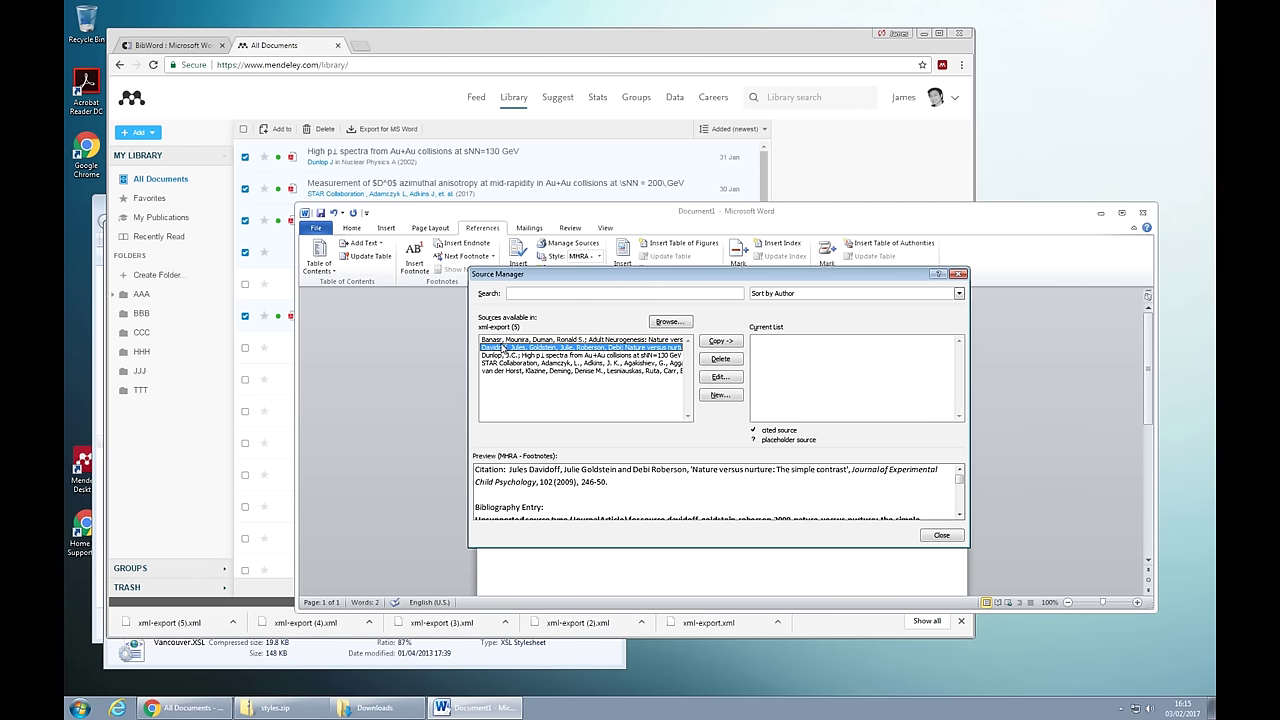
{"action": "key", "text": "Up"}
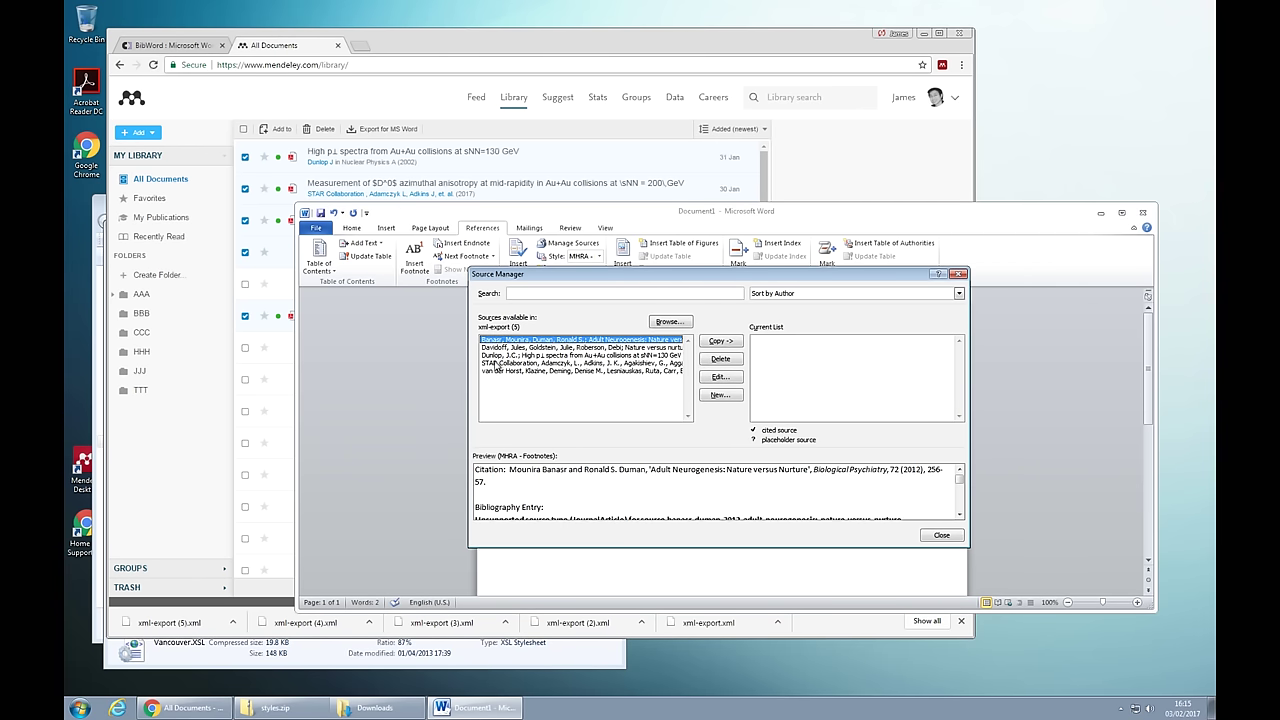
{"action": "key", "text": "shift+Down"}
{"action": "key", "text": "shift+Down"}
{"action": "key", "text": "shift+Down"}
{"action": "key", "text": "shift+Down"}
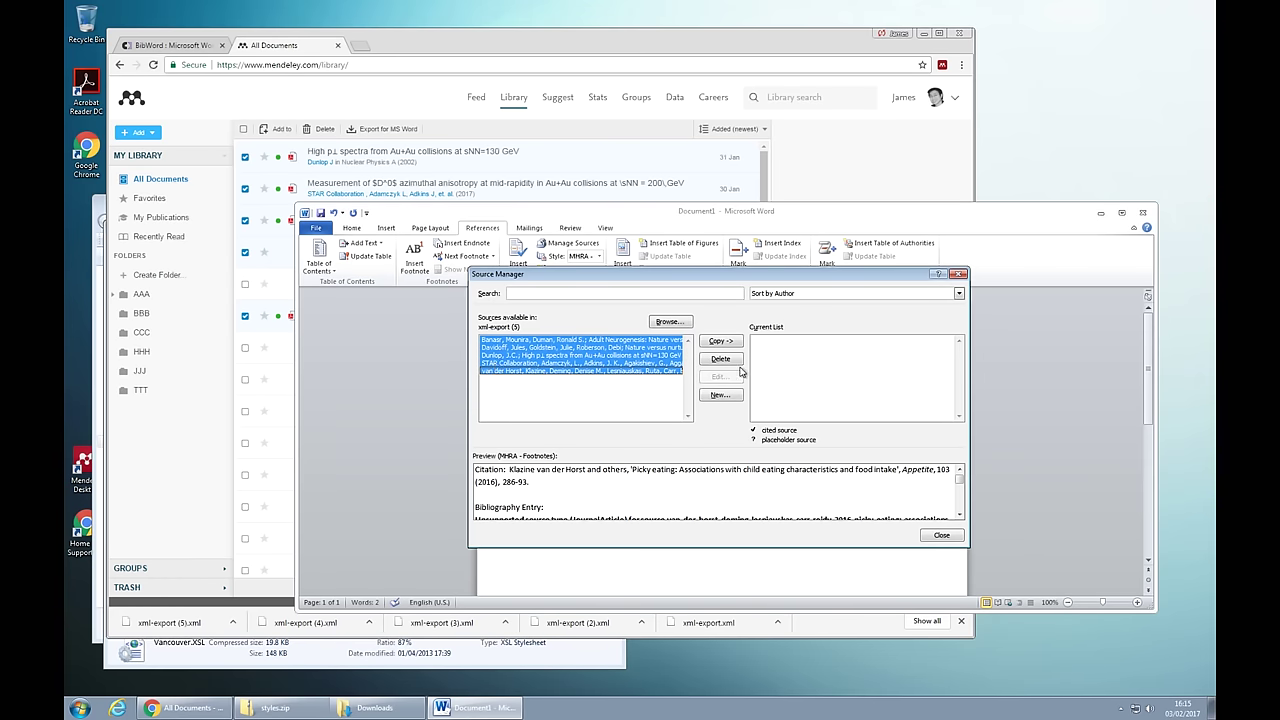
{"action": "left_click", "coordinate": [739, 346]}
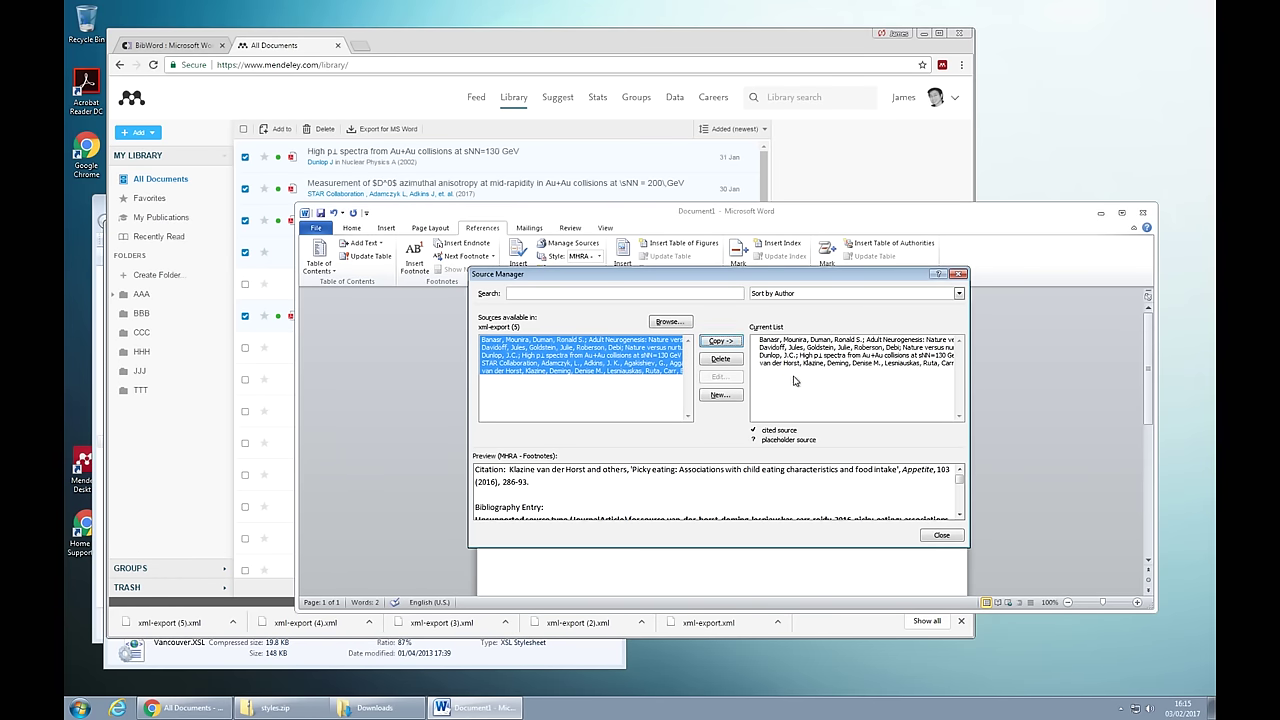
{"action": "left_click", "coordinate": [785, 373]}
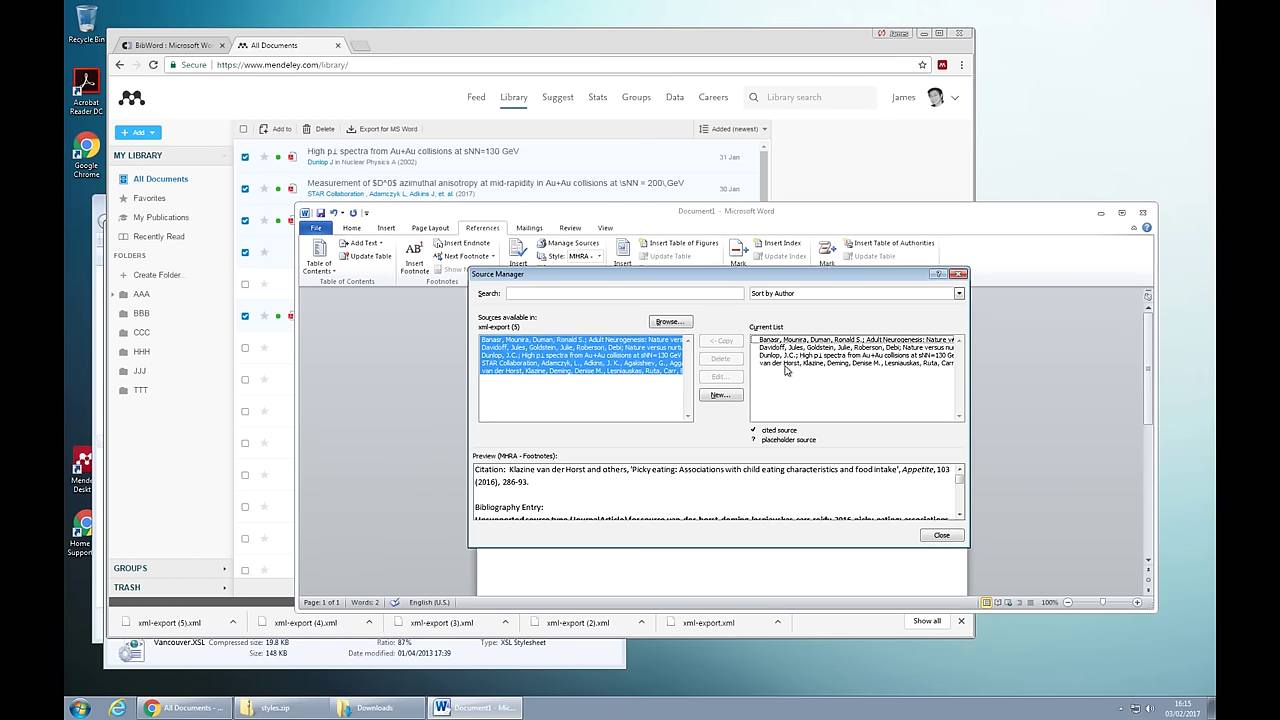
{"action": "left_click", "coordinate": [786, 364]}
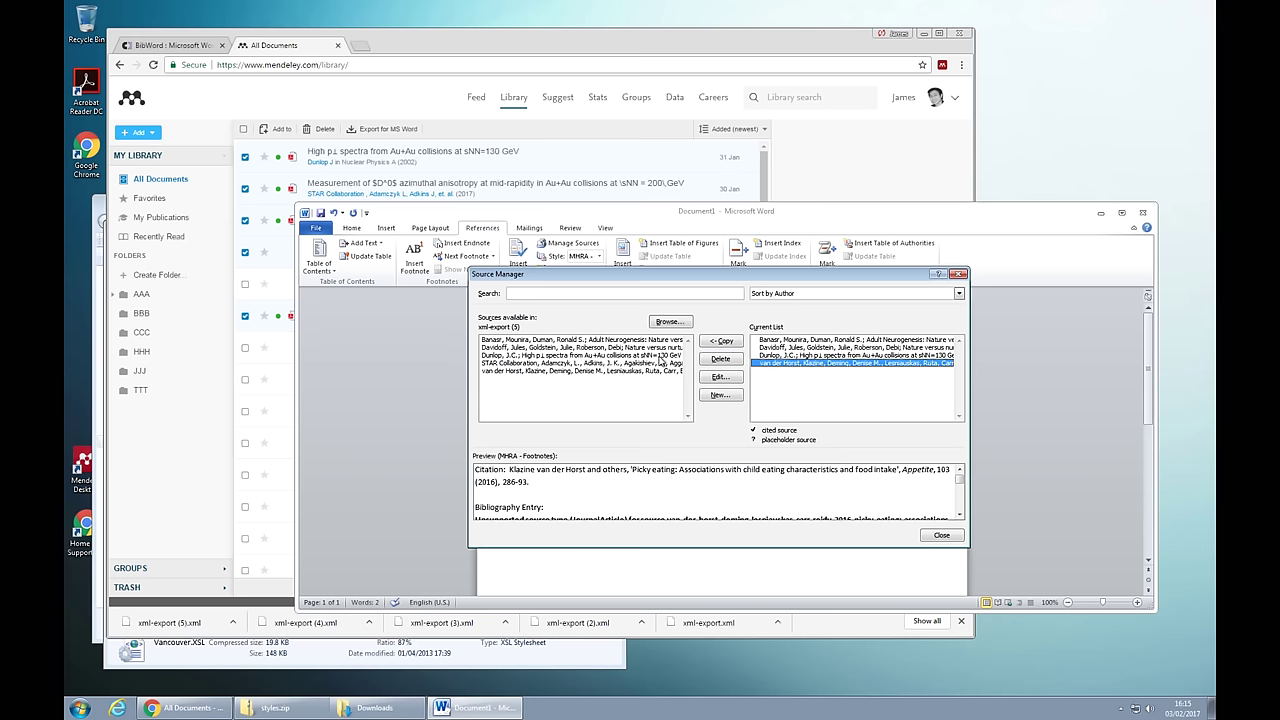
{"action": "left_click", "coordinate": [632, 363]}
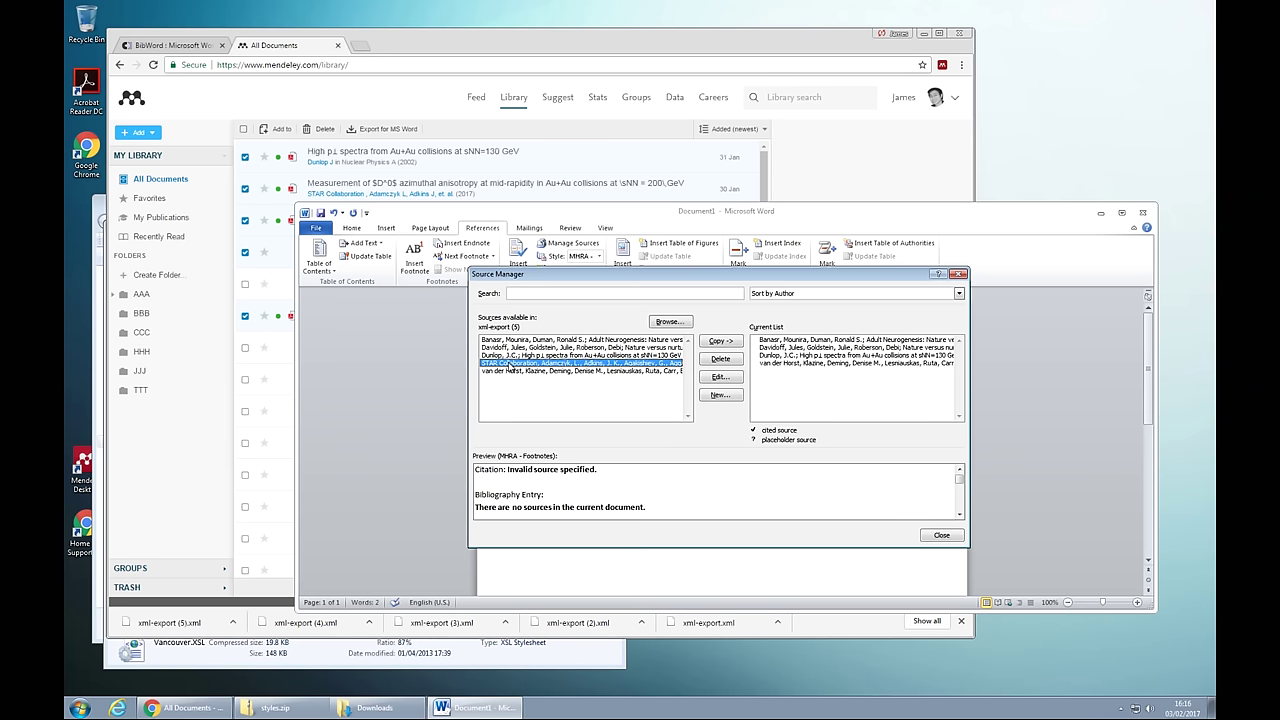
- View the Mendeley details of the D^0 azimuthal anisotropy paper, then return to Word's Source Manager
{"action": "left_click", "coordinate": [532, 54]}
{"action": "left_click", "coordinate": [528, 188]}
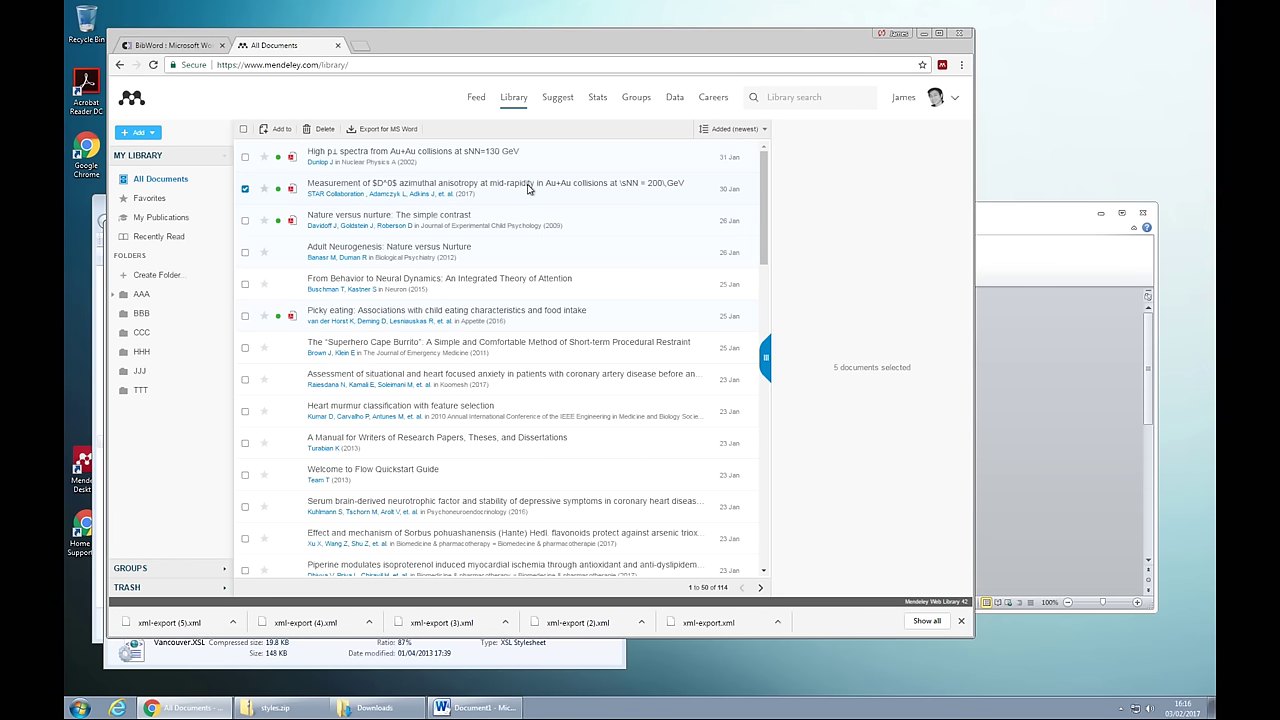
{"action": "scroll", "coordinate": [828, 254], "scroll_direction": "down", "scroll_amount": 10}
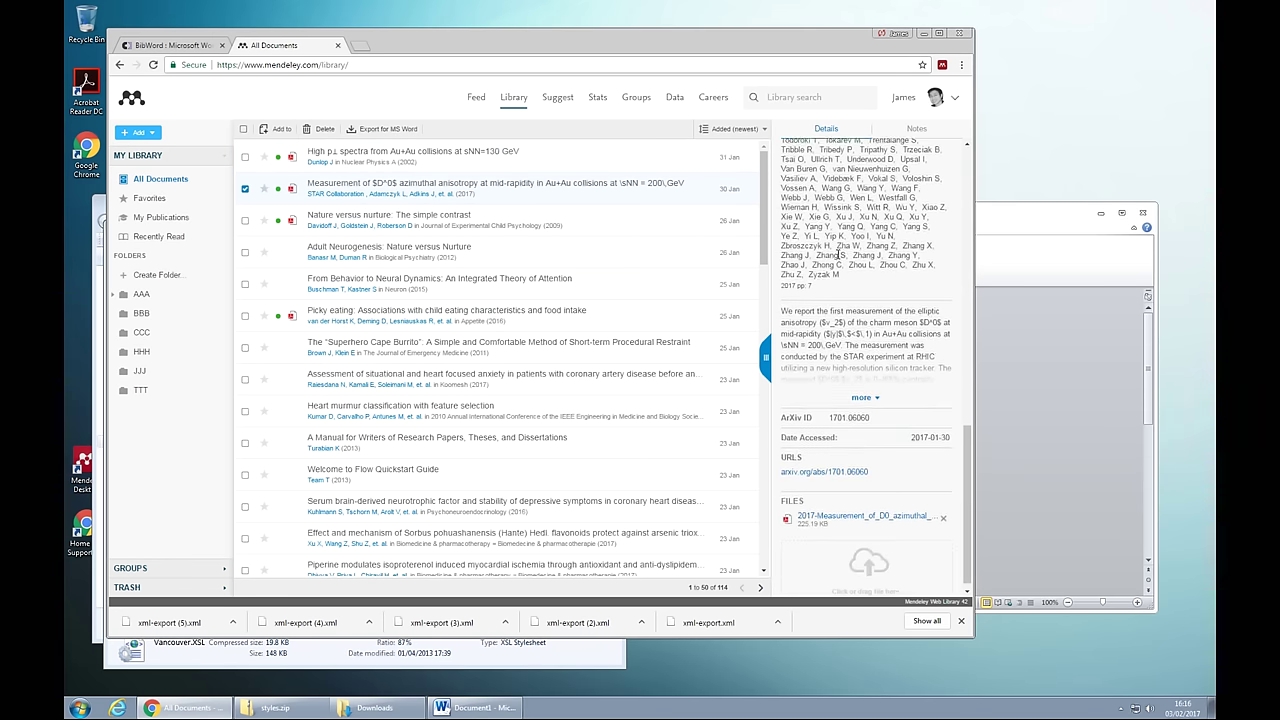
{"action": "scroll", "coordinate": [837, 254], "scroll_direction": "up", "scroll_amount": 10}
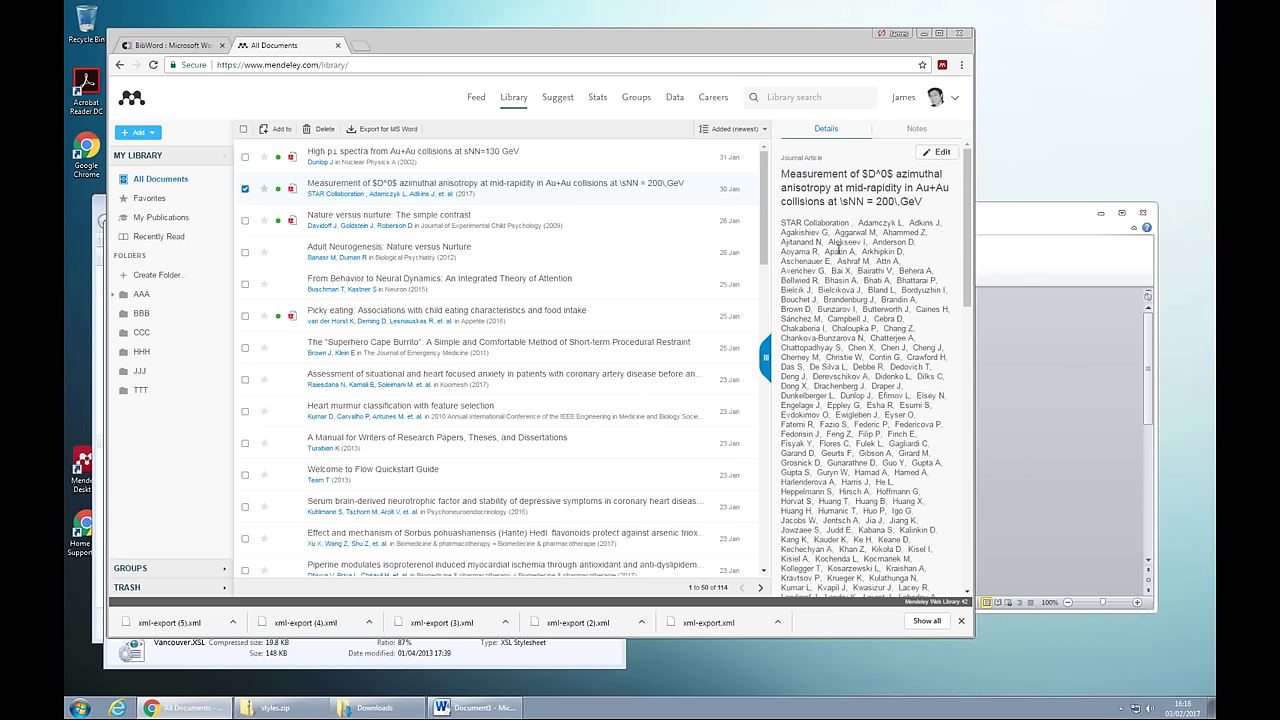
{"action": "left_click", "coordinate": [985, 230]}
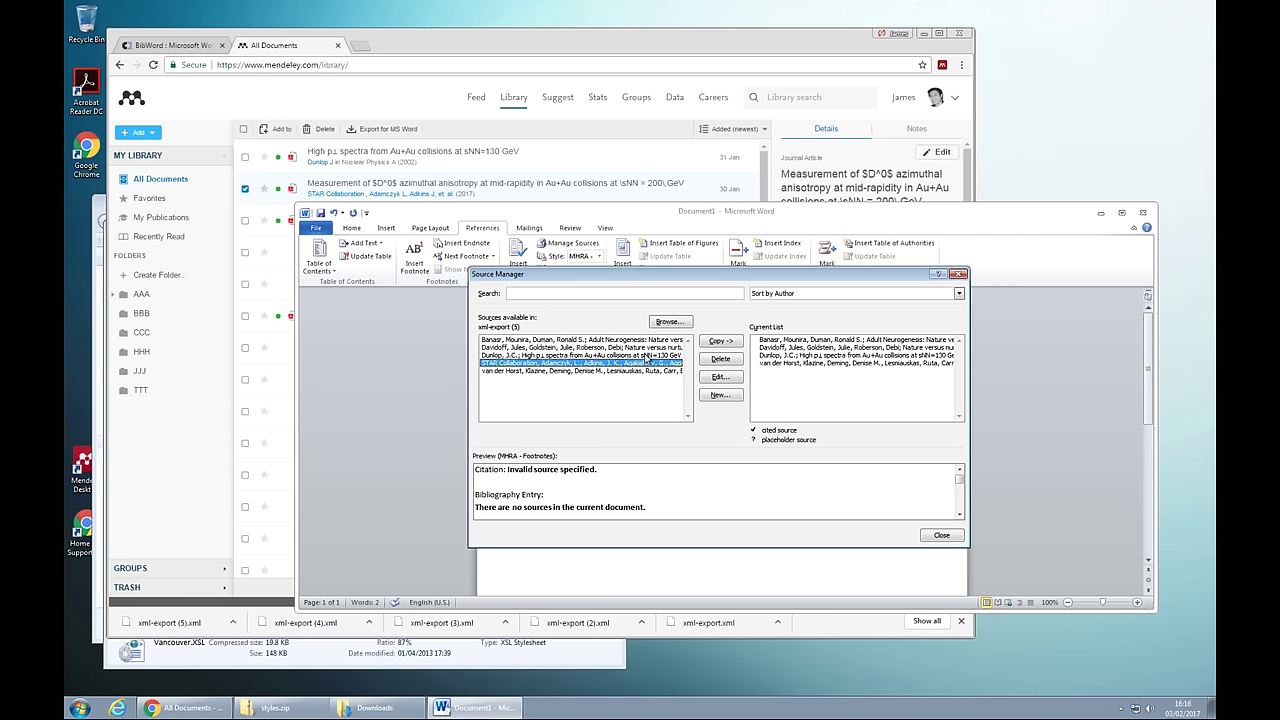
{"action": "left_click", "coordinate": [771, 348]}
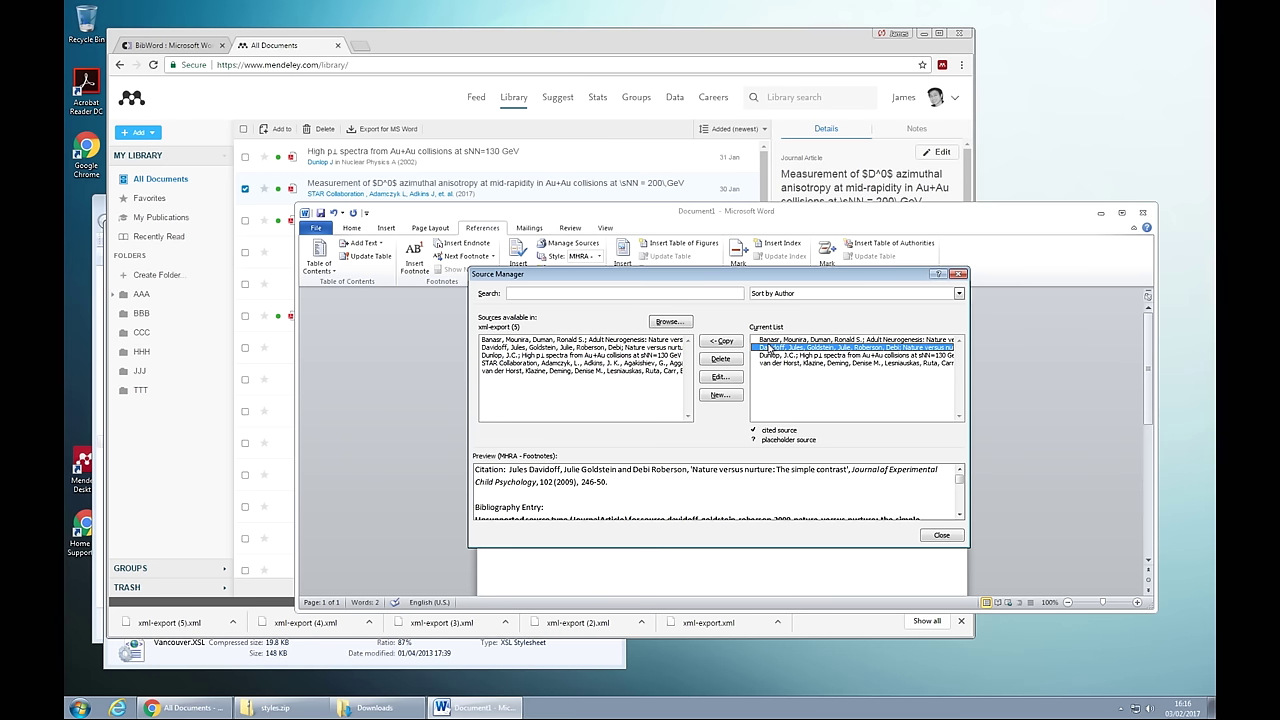
{"action": "key", "text": "Down"}
{"action": "key", "text": "Up"}
{"action": "key", "text": "Down"}
{"action": "key", "text": "Up"}
{"action": "key", "text": "Up"}
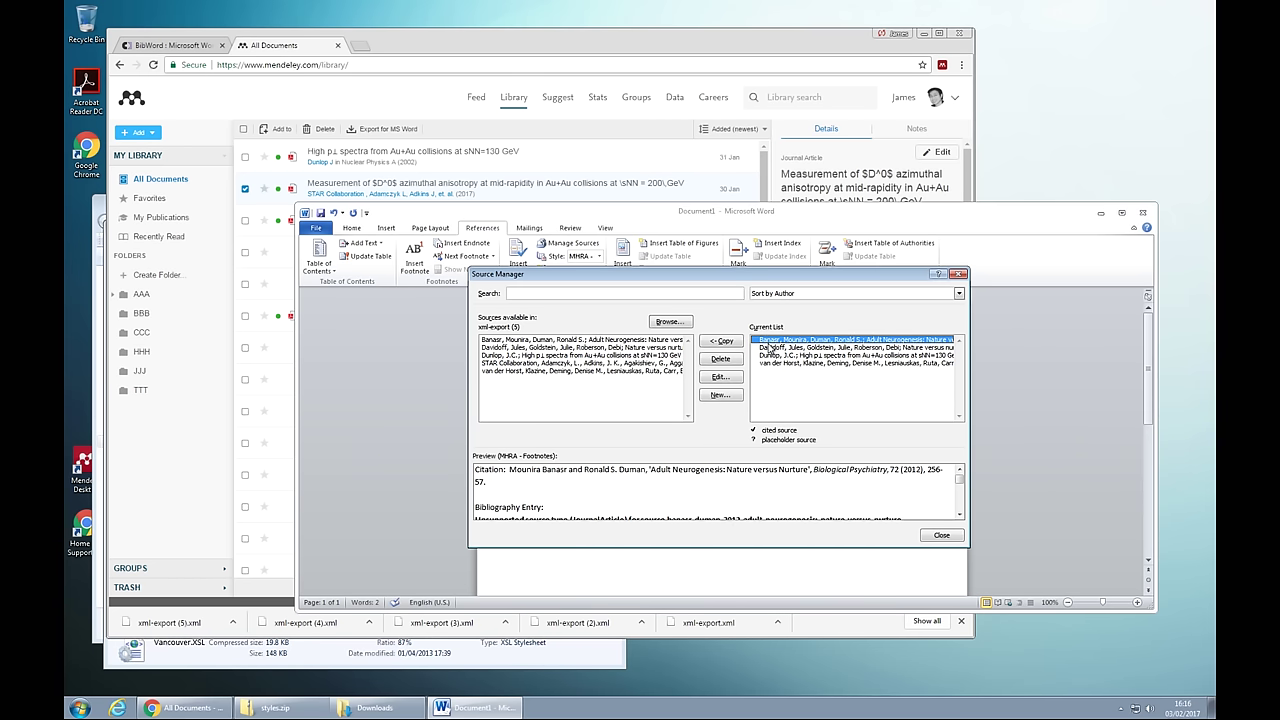
{"action": "left_click", "coordinate": [930, 537]}
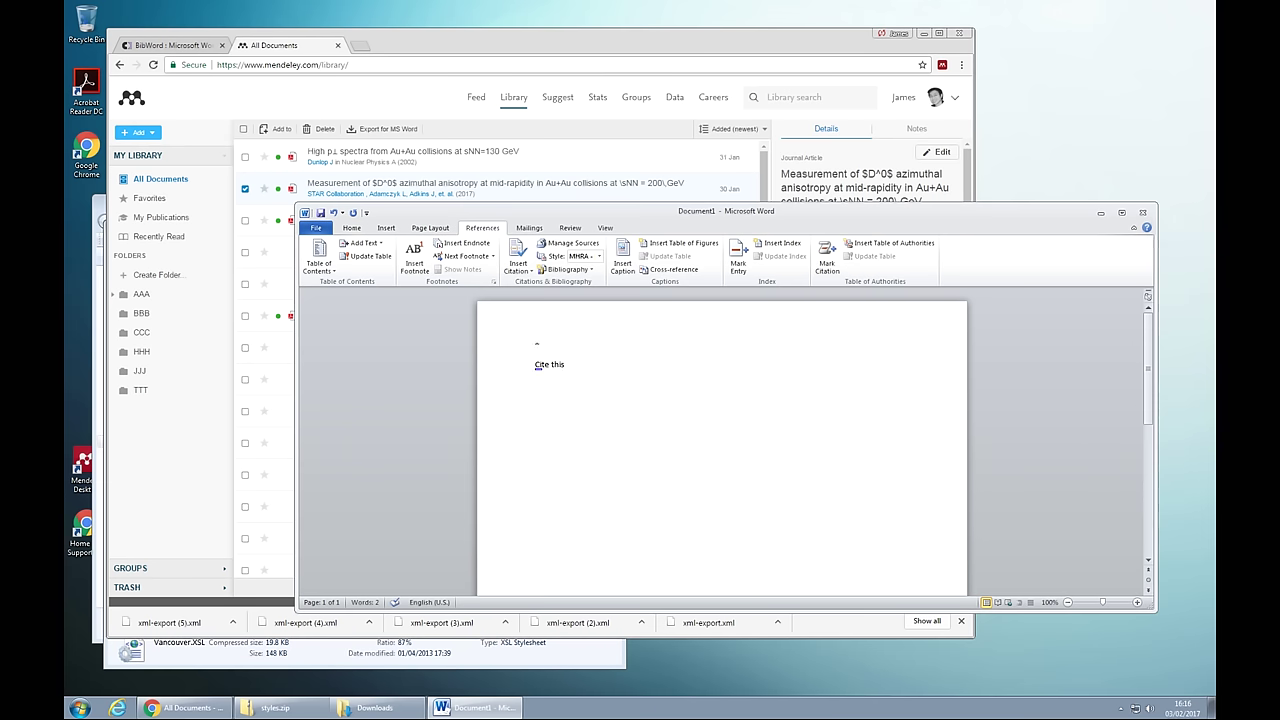
- Choose Harvard - Leeds as the document's citation style
{"action": "left_click", "coordinate": [598, 256]}
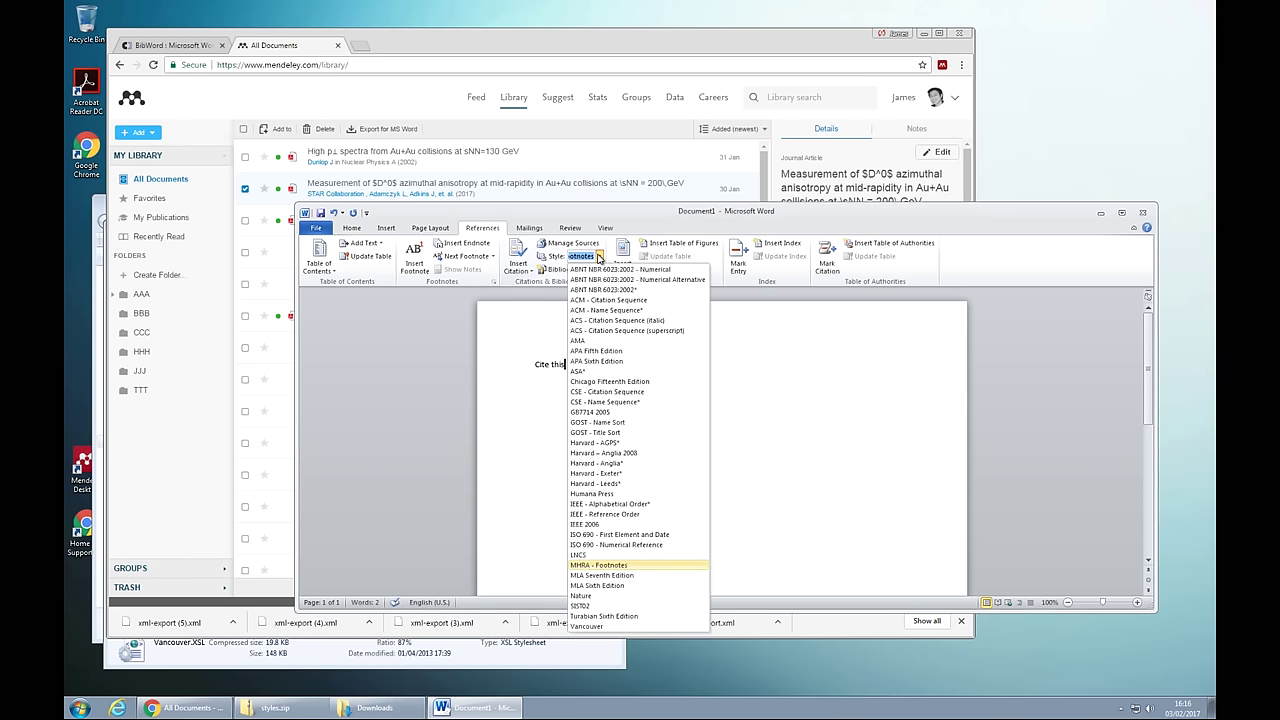
{"action": "left_click", "coordinate": [612, 484]}
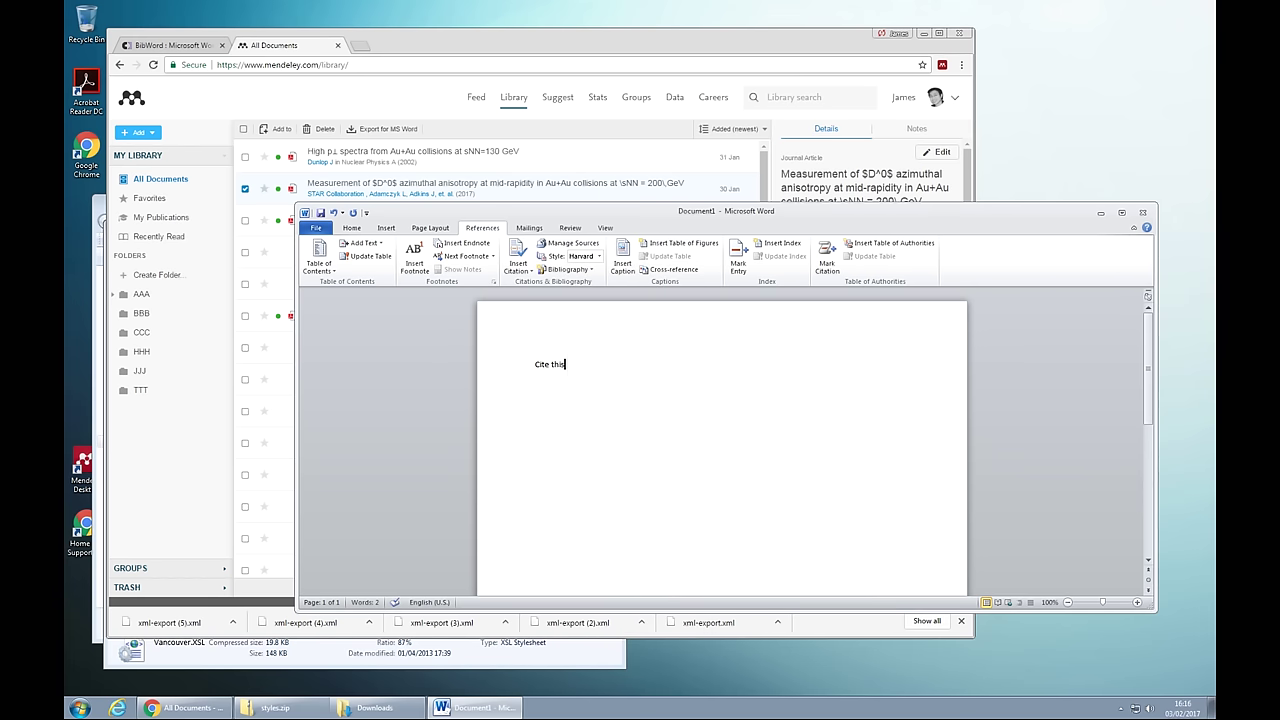
- Insert a Banasr 2012 citation after 'Cite this' and add Dunlop 2002 to the same citation
{"action": "left_click", "coordinate": [529, 274]}
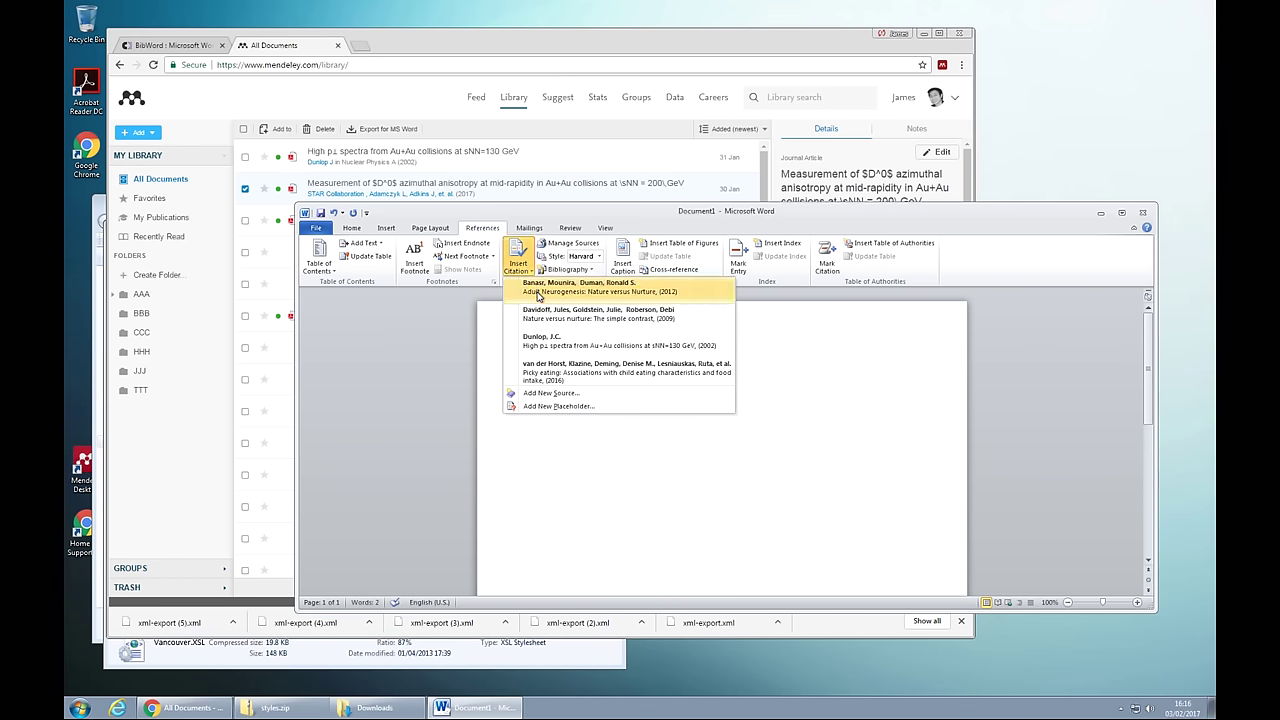
{"action": "left_click", "coordinate": [538, 292]}
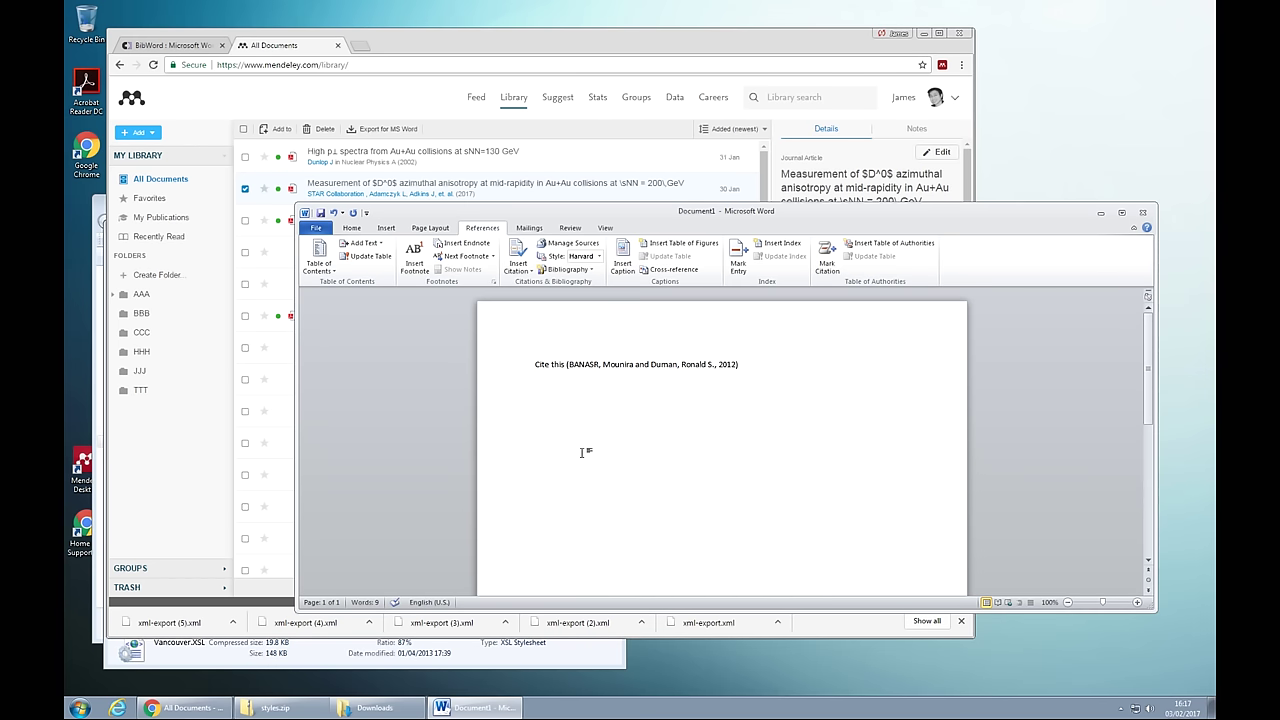
{"action": "left_click", "coordinate": [570, 364]}
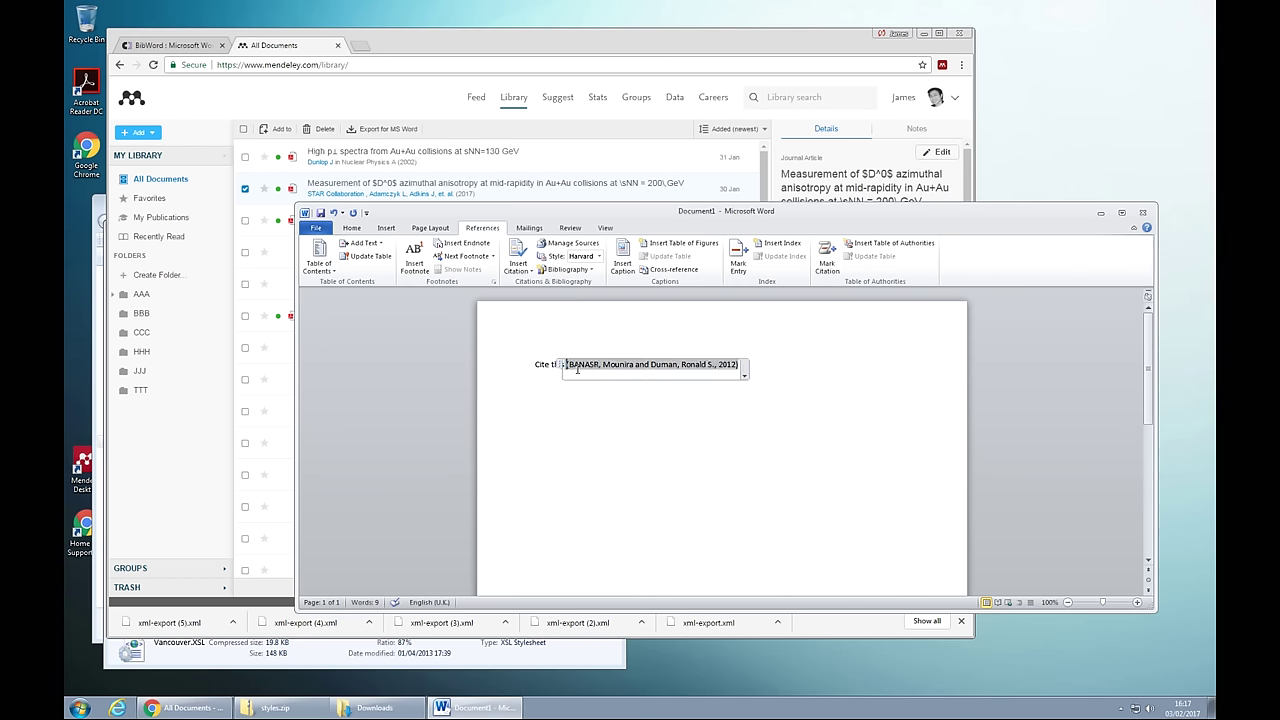
{"action": "left_click", "coordinate": [518, 258]}
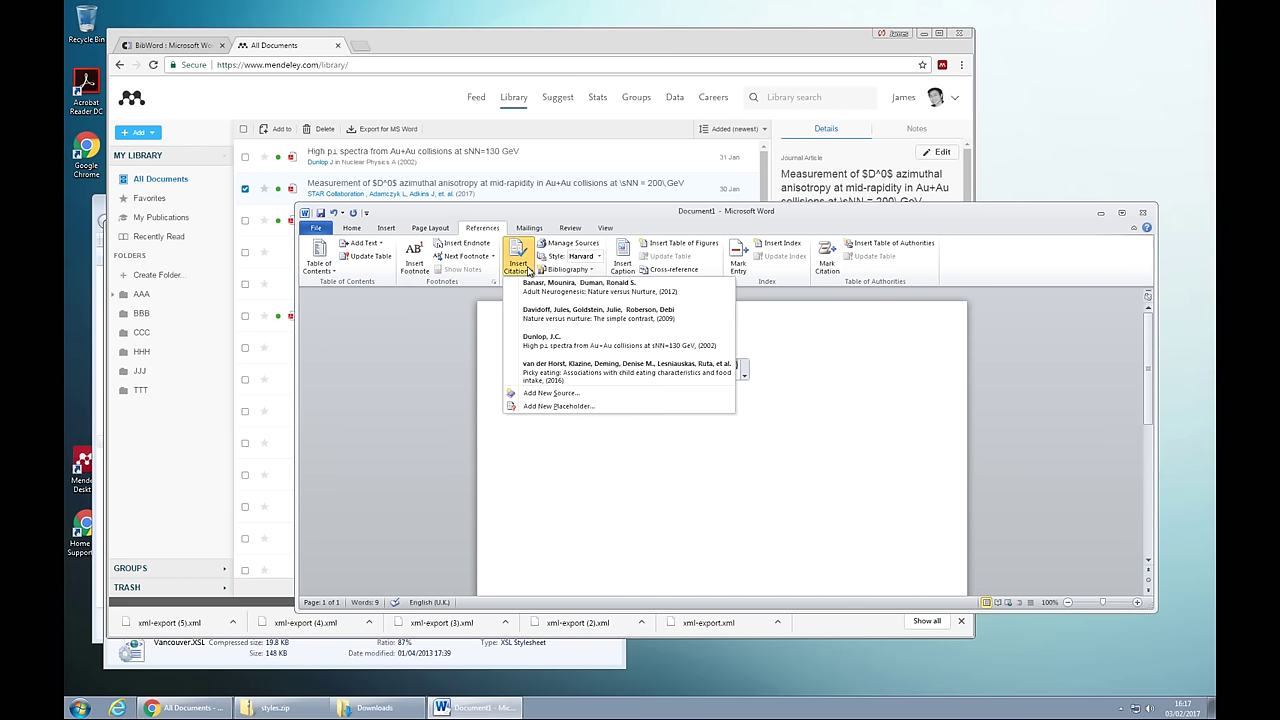
{"action": "left_click", "coordinate": [545, 345]}
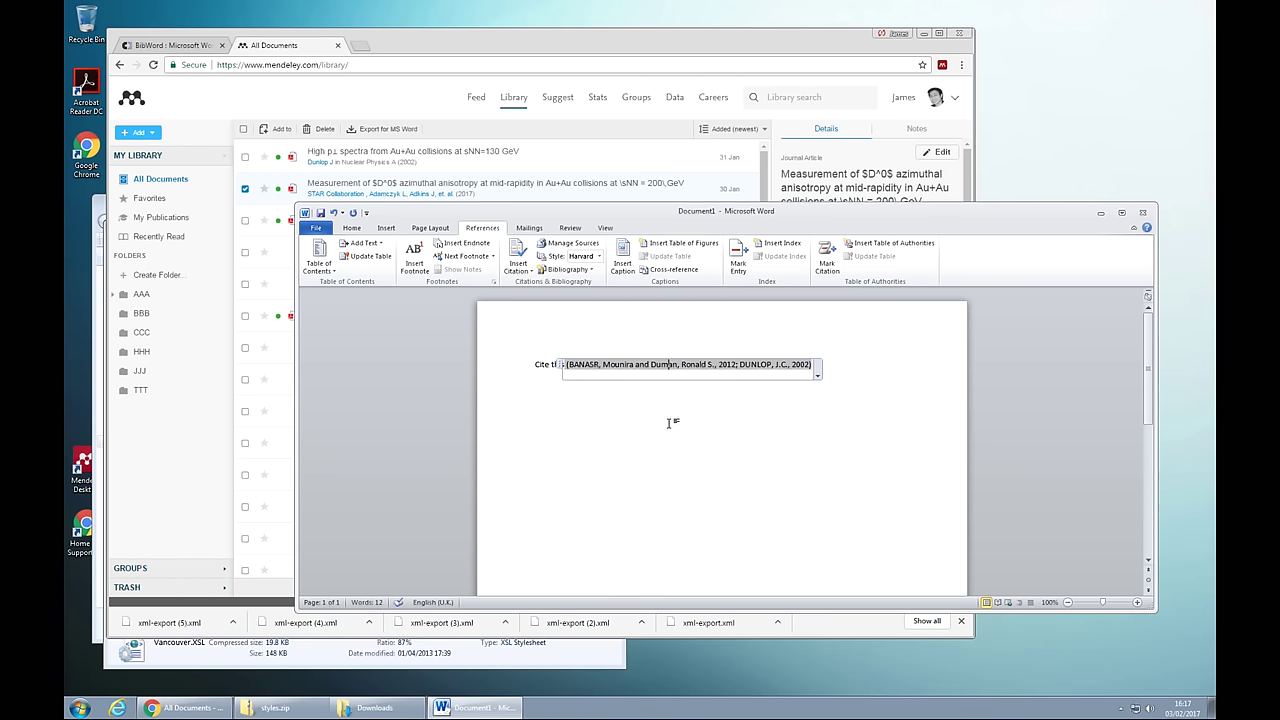
{"action": "left_click", "coordinate": [843, 368]}
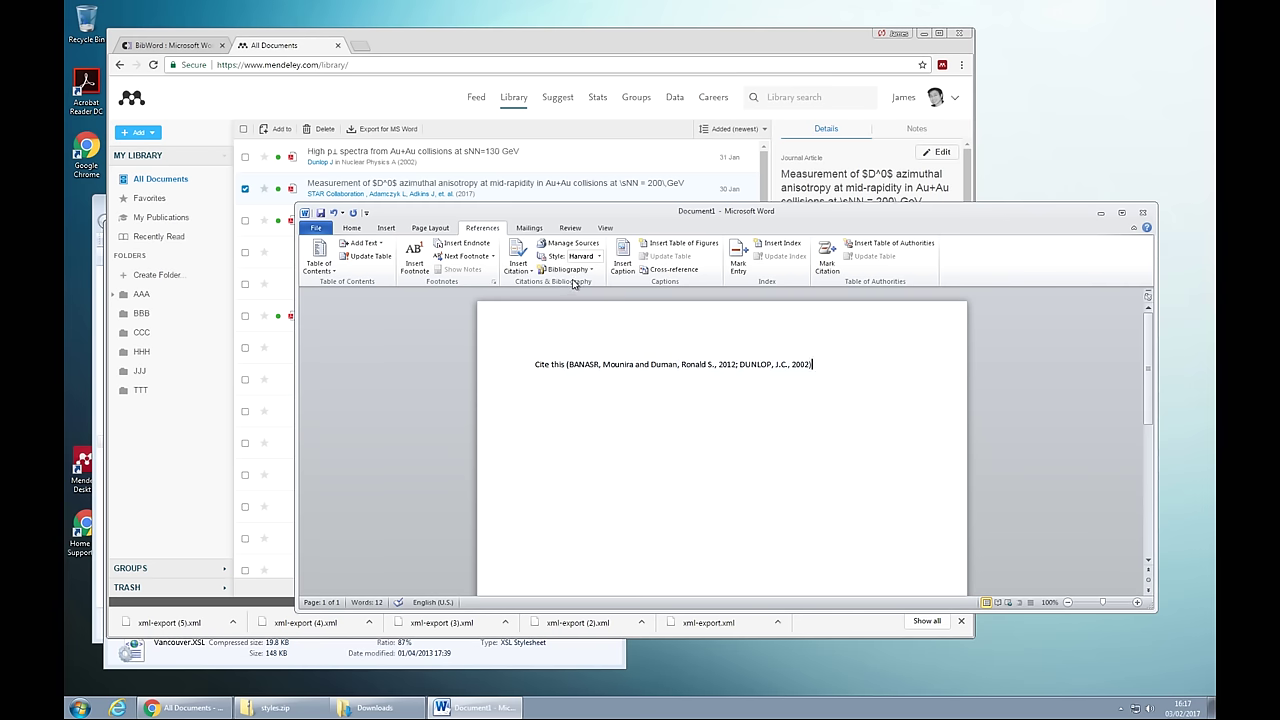
- Switch the citation style to IEEE - Alphabetical Order, then IEEE 2006, and start a new line
{"action": "left_click", "coordinate": [599, 256]}
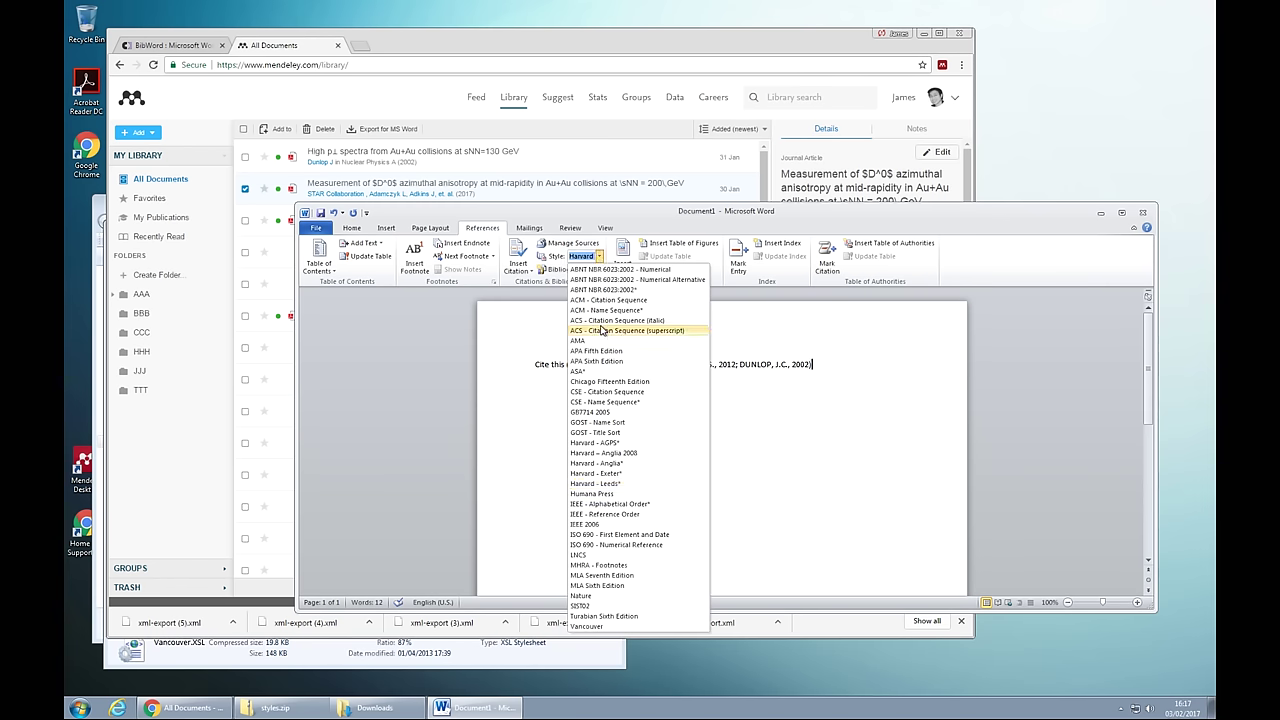
{"action": "left_click", "coordinate": [605, 505]}
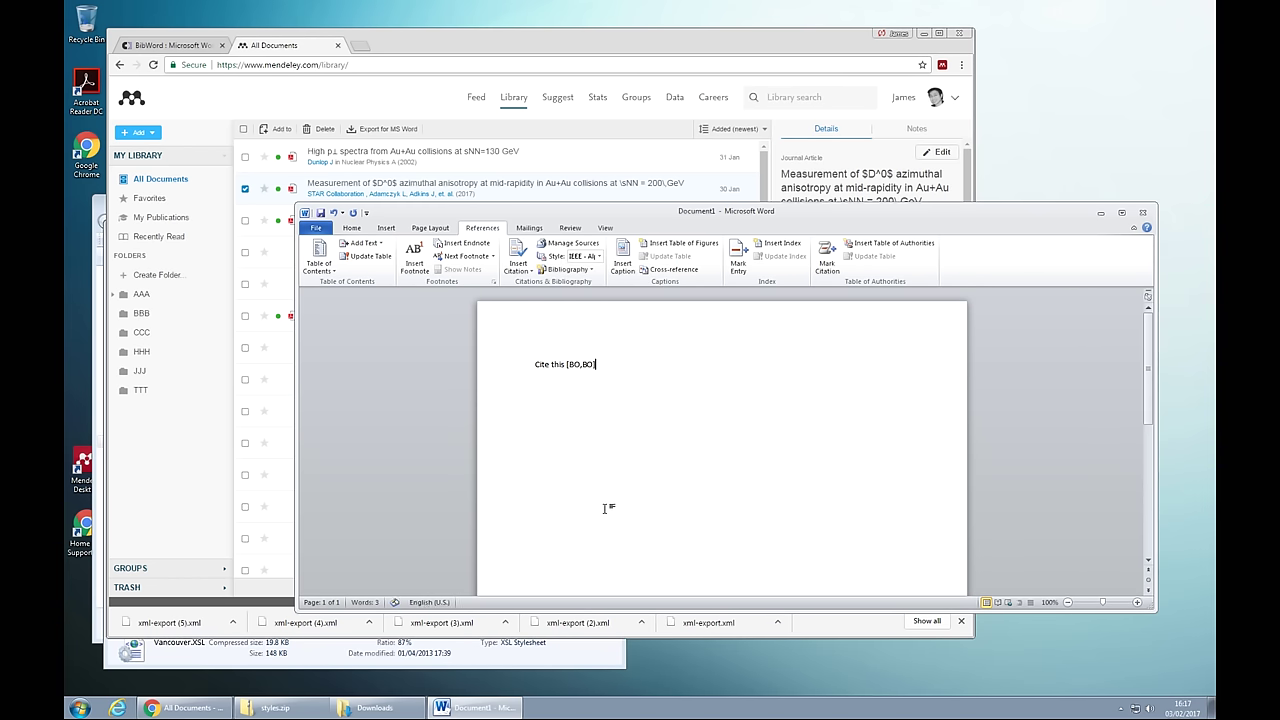
{"action": "left_click", "coordinate": [599, 257]}
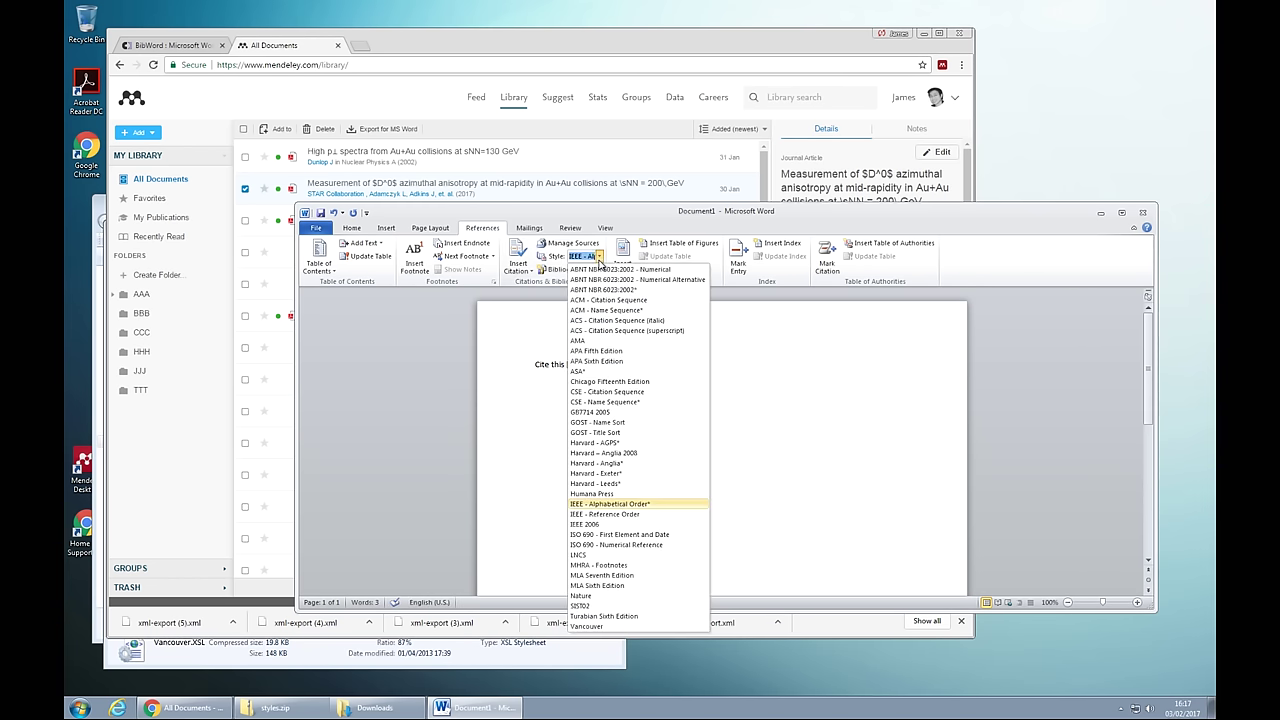
{"action": "left_click", "coordinate": [619, 524]}
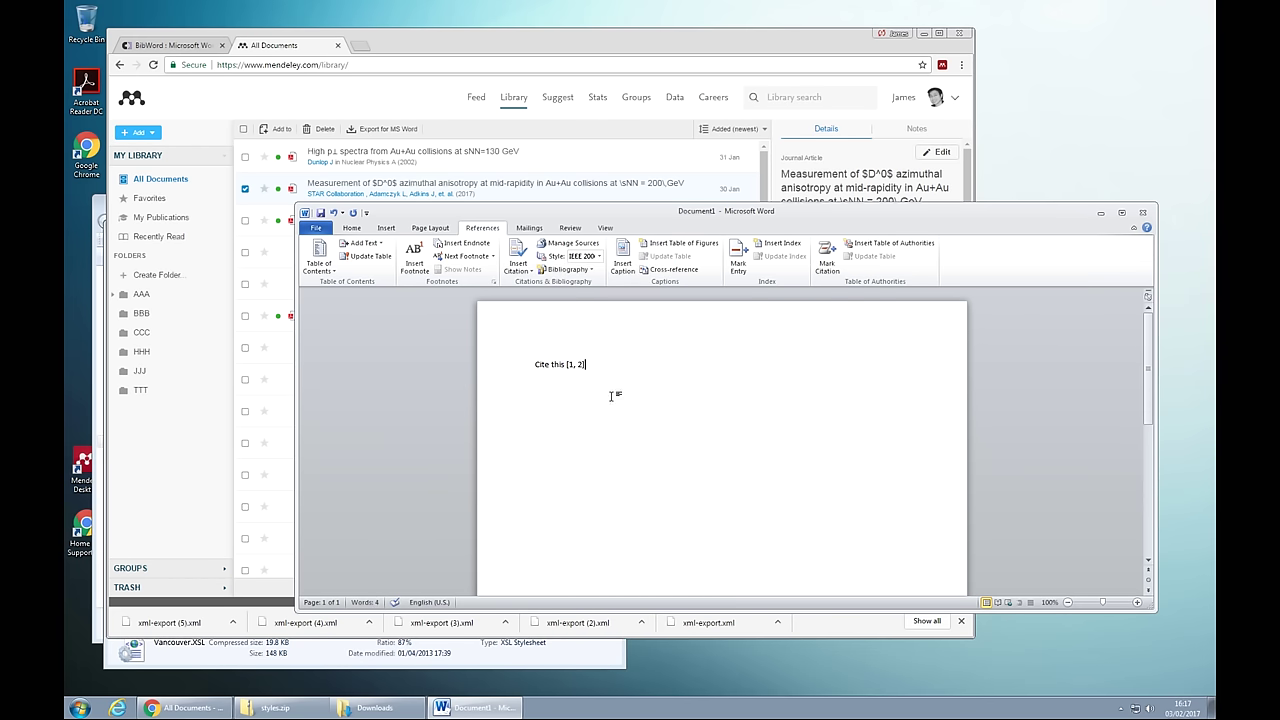
{"action": "key", "text": "Return"}
{"action": "key", "text": "Return"}
{"action": "key", "text": "Return"}
- Insert a Works Cited bibliography and delete the period after 2012 in entry [1]
{"action": "left_click", "coordinate": [590, 272]}
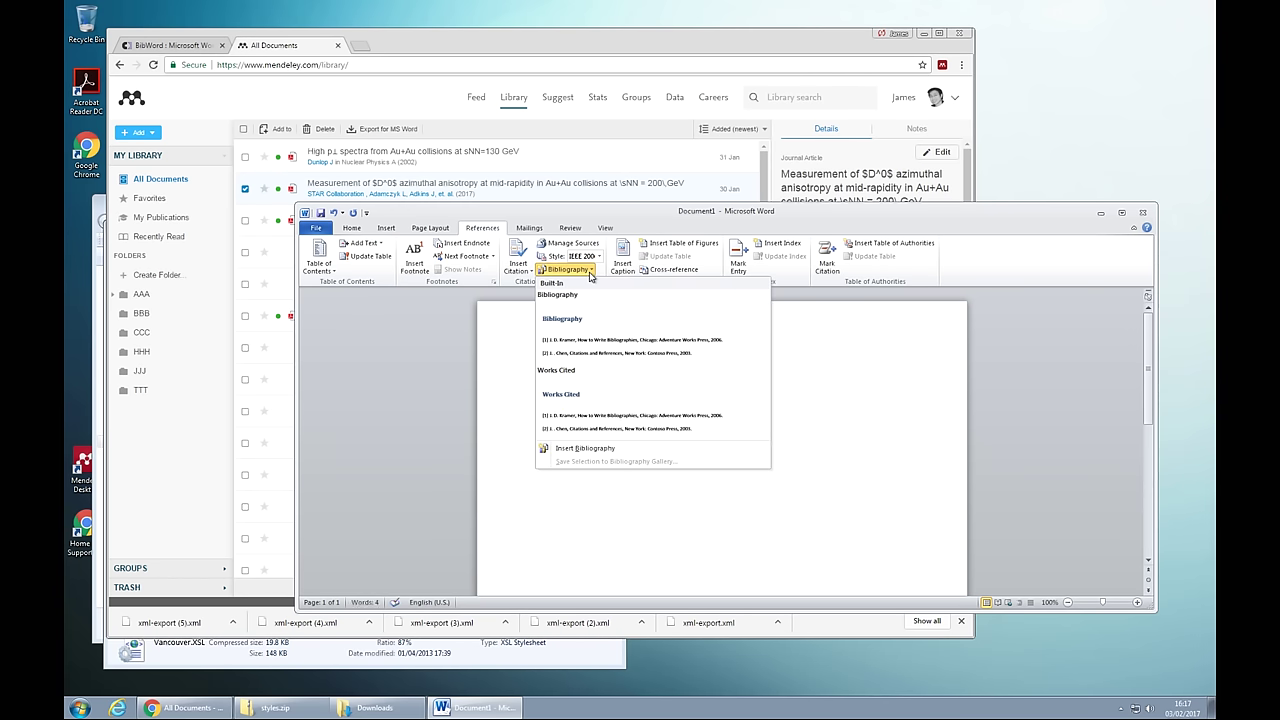
{"action": "left_click", "coordinate": [575, 413]}
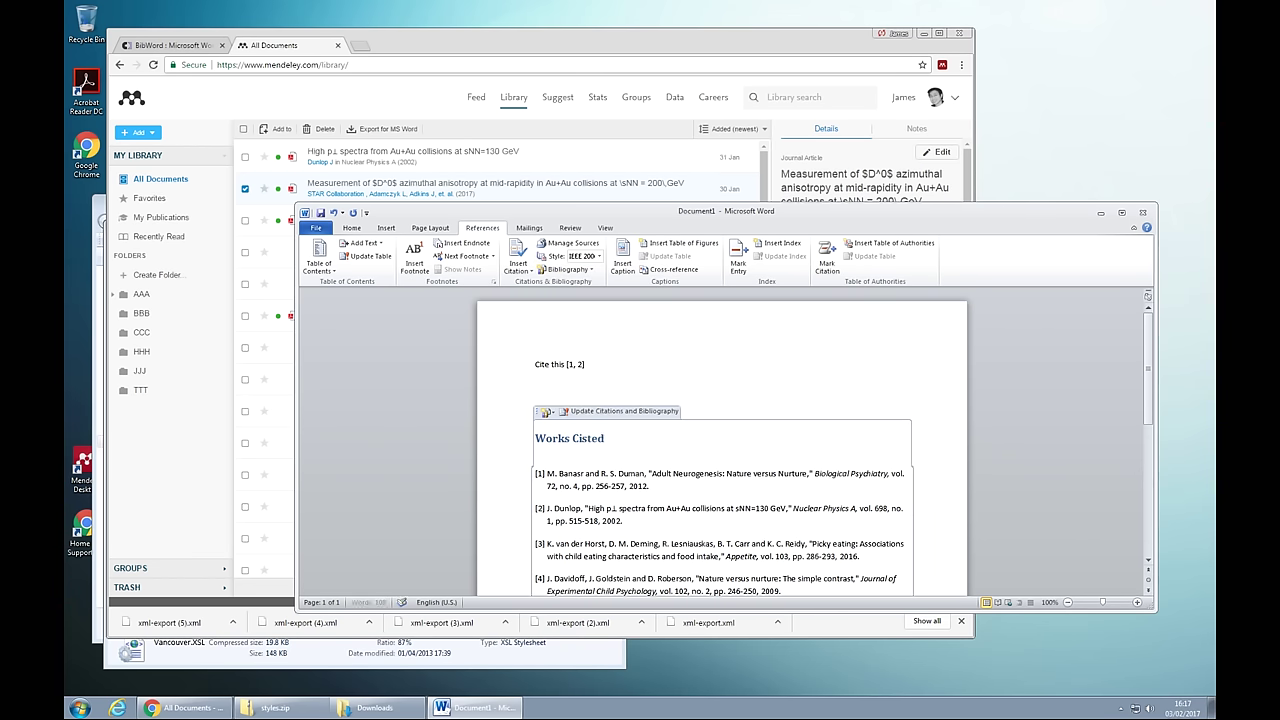
{"action": "left_click", "coordinate": [528, 463]}
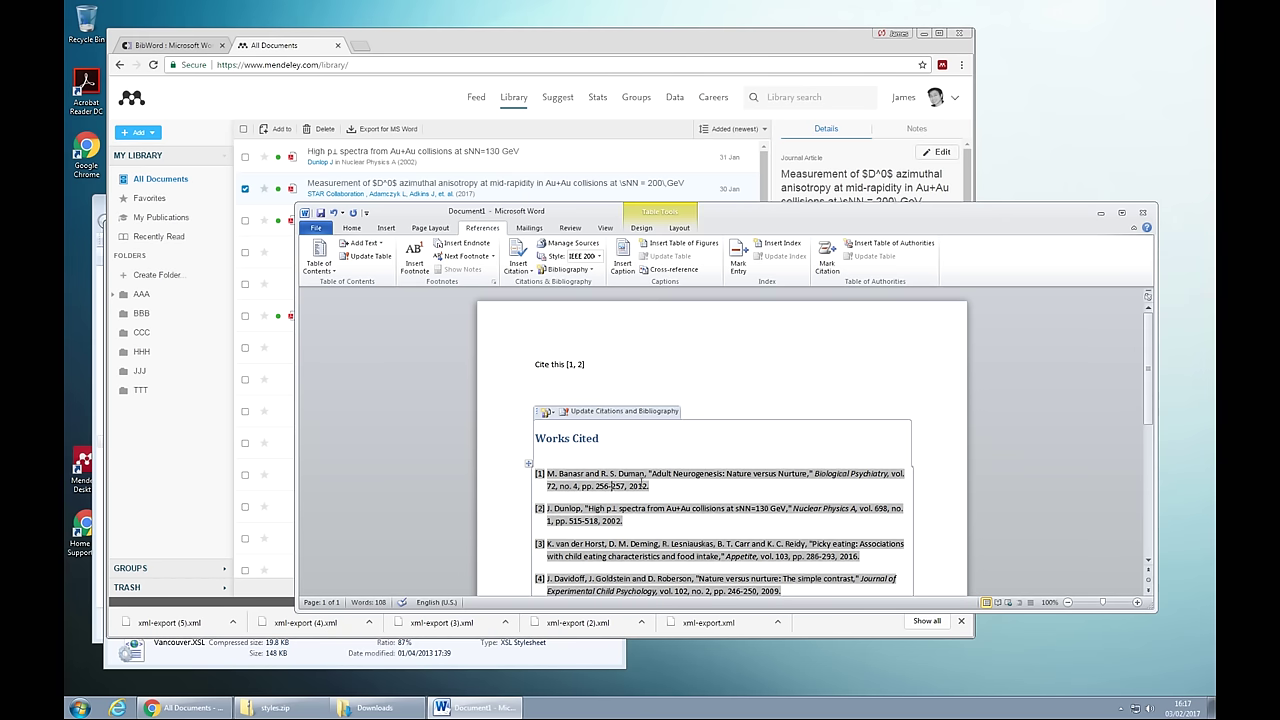
{"action": "key", "text": "BackSpace"}
{"action": "type", "text": "."}
{"action": "scroll", "coordinate": [687, 397], "scroll_direction": "down", "scroll_amount": 2}
{"action": "scroll", "coordinate": [687, 397], "scroll_direction": "down", "scroll_amount": 3}
{"action": "scroll", "coordinate": [620, 390], "scroll_direction": "up", "scroll_amount": 3}
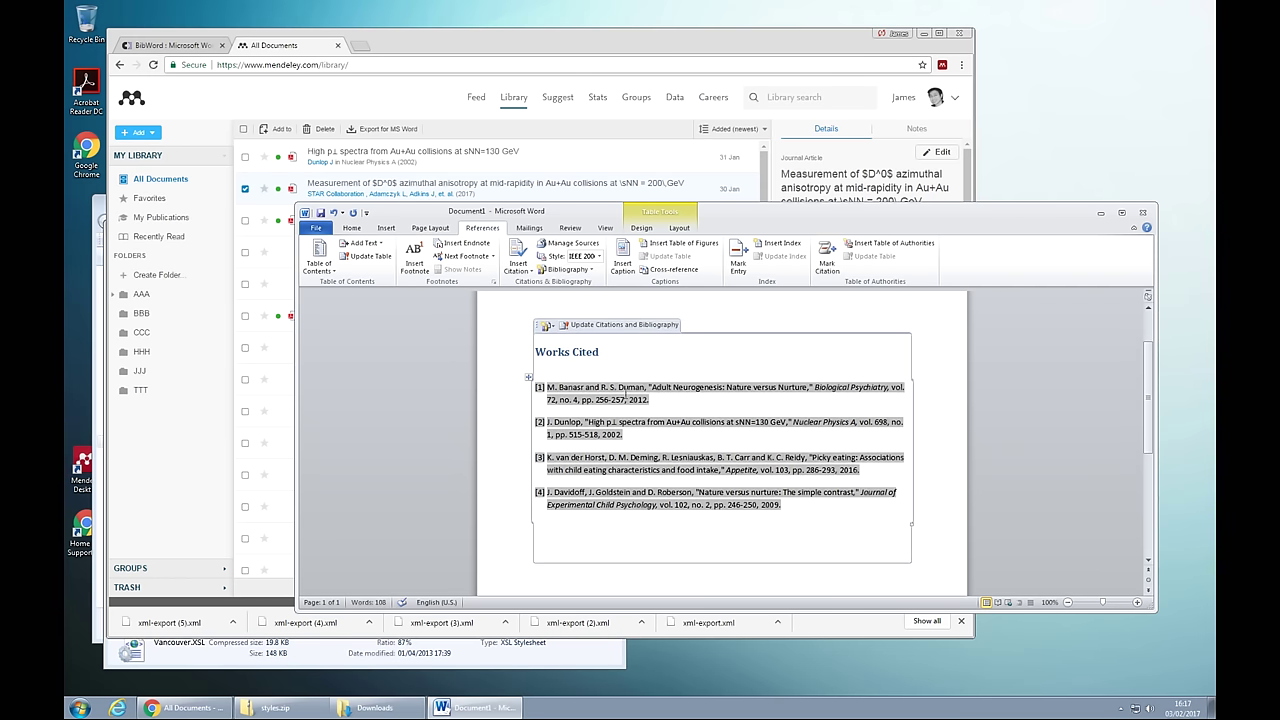
{"action": "double_click", "coordinate": [507, 482]}
{"action": "scroll", "coordinate": [507, 482], "scroll_direction": "up", "scroll_amount": 1}
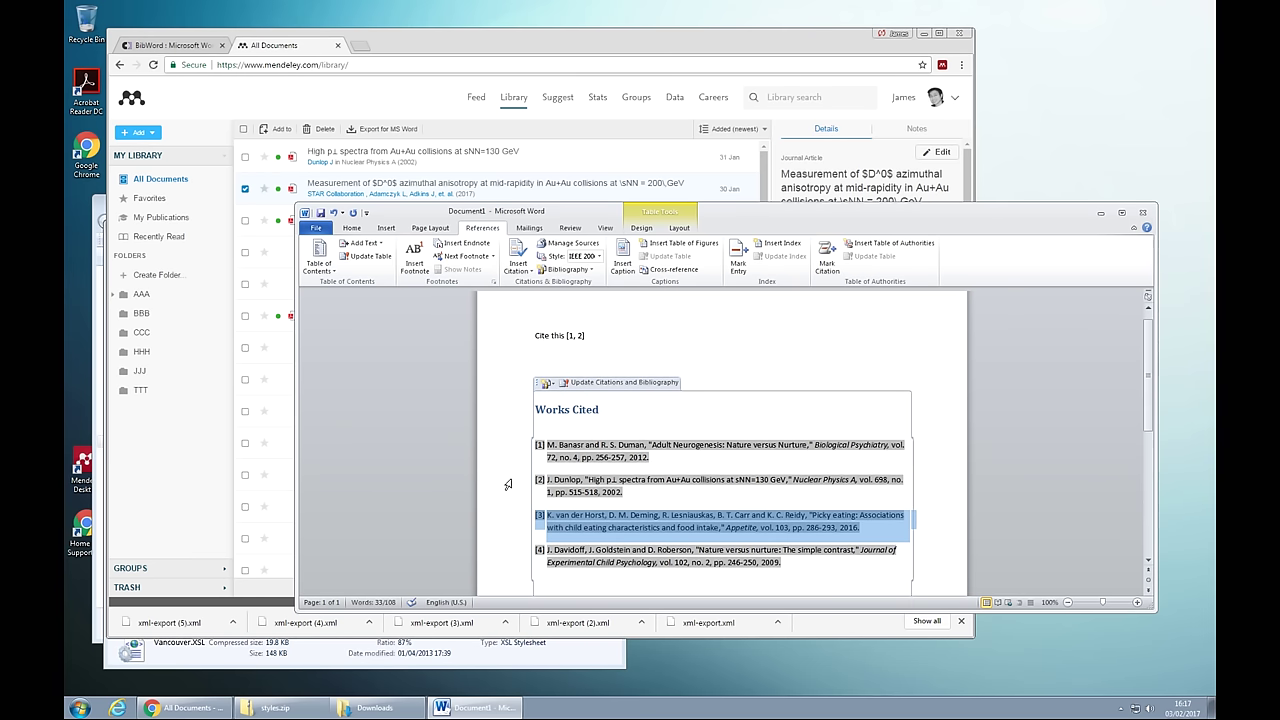
{"action": "left_click", "coordinate": [625, 337]}
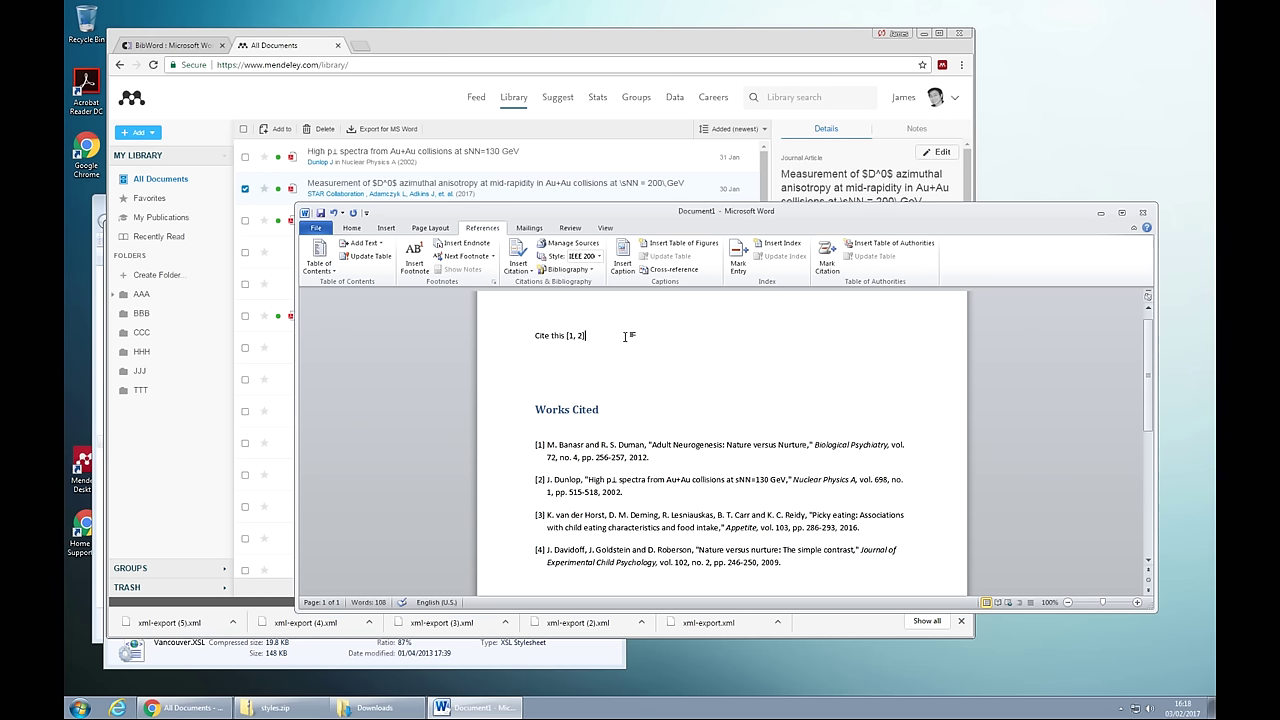
{"action": "key", "text": "Return"}
{"action": "key", "text": "BackSpace"}
{"action": "left_click", "coordinate": [463, 129]}
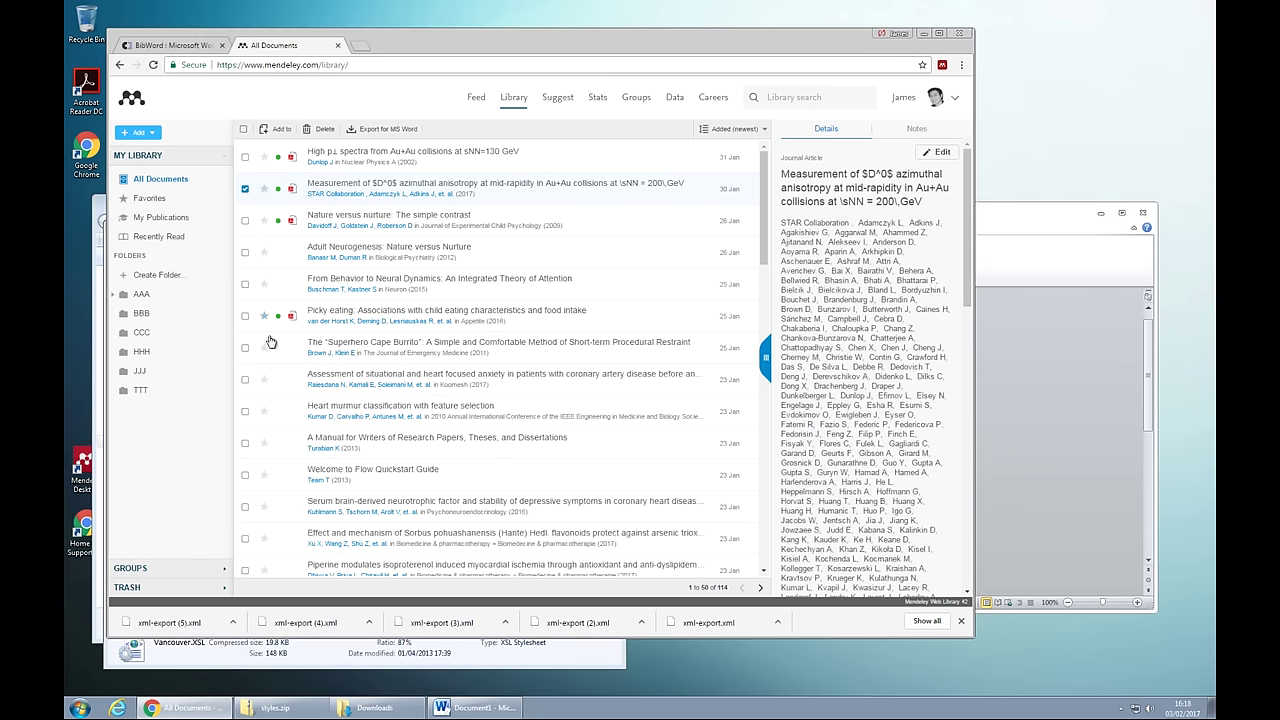
{"action": "scroll", "coordinate": [300, 360], "scroll_direction": "down", "scroll_amount": 10}
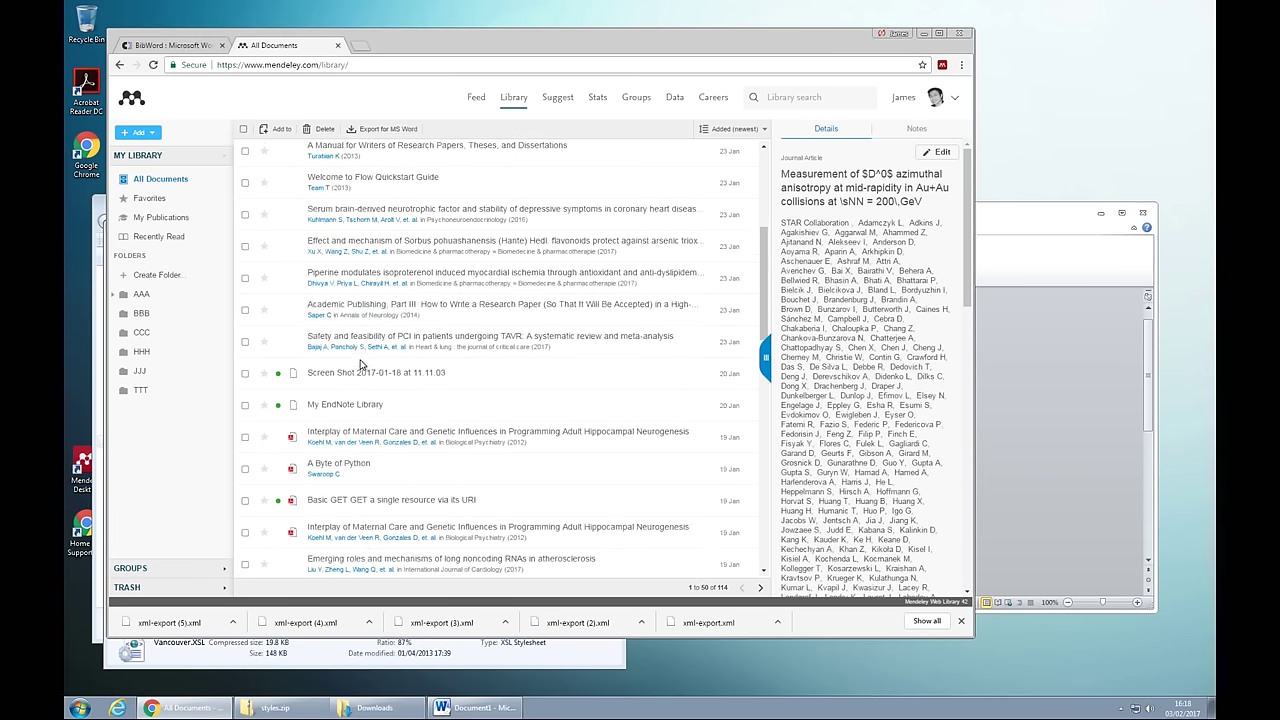
{"action": "left_click", "coordinate": [1050, 402]}
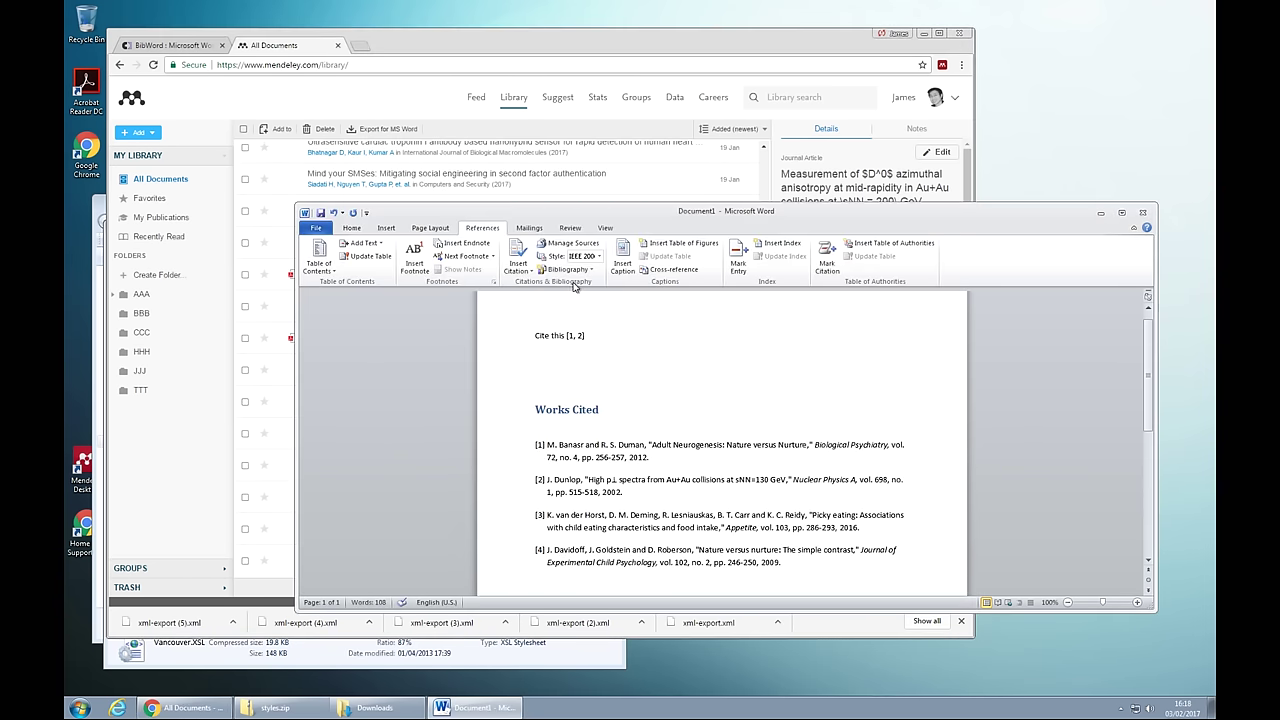